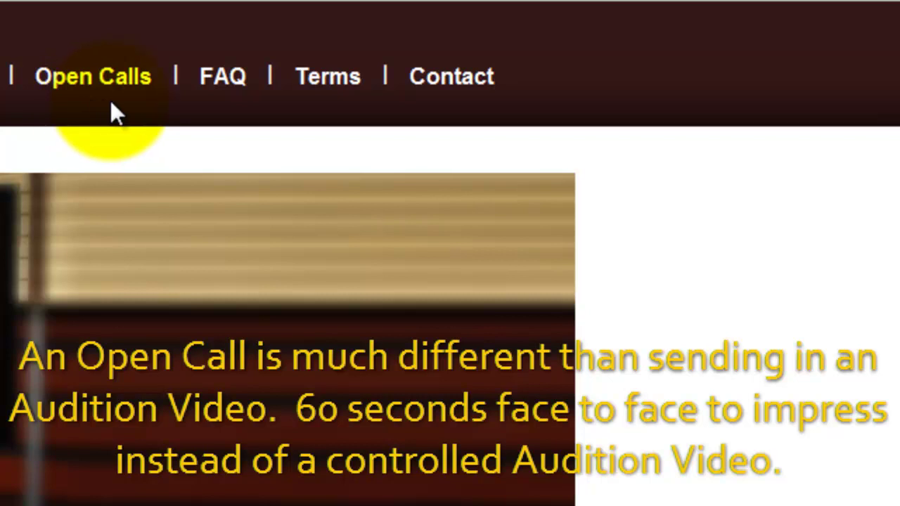
Browse the casting home page and highlight the May 11th, 2012 submission deadline.
click(201, 91)
click(316, 97)
click(437, 98)
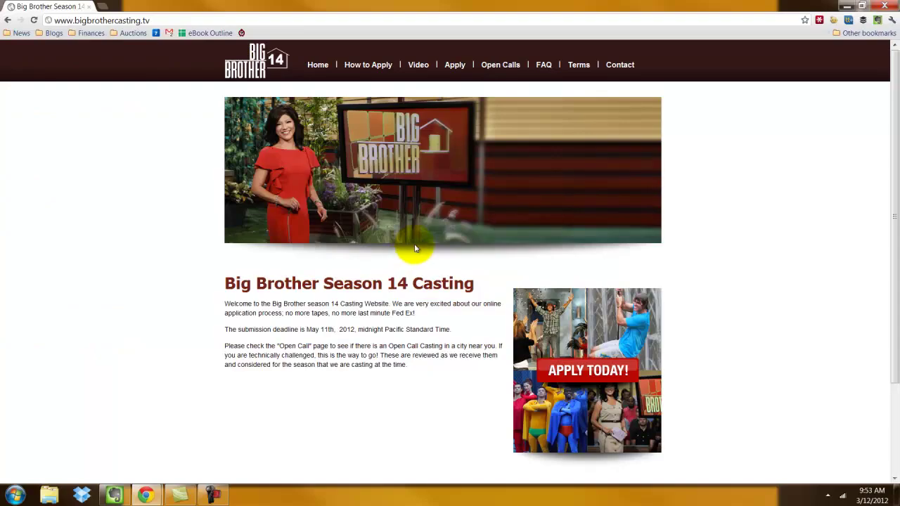
scroll(414, 248, down, 1)
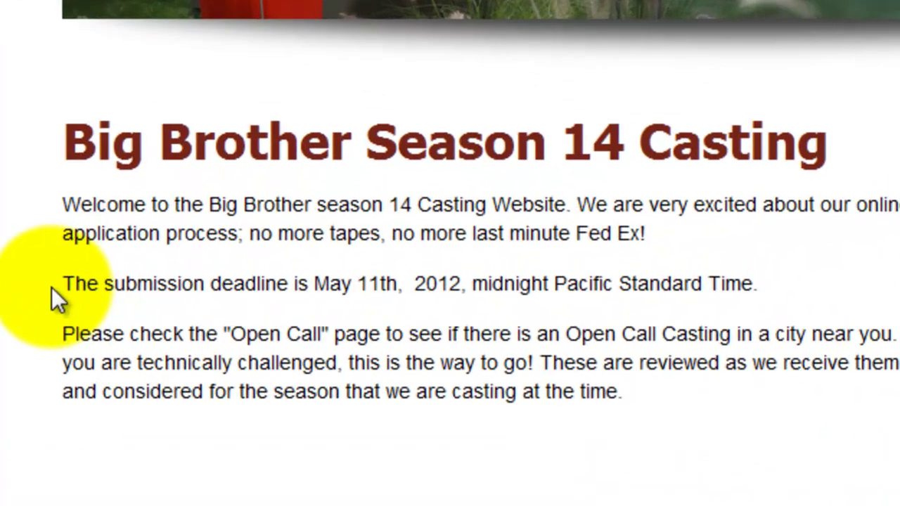
drag(150, 284, 402, 285)
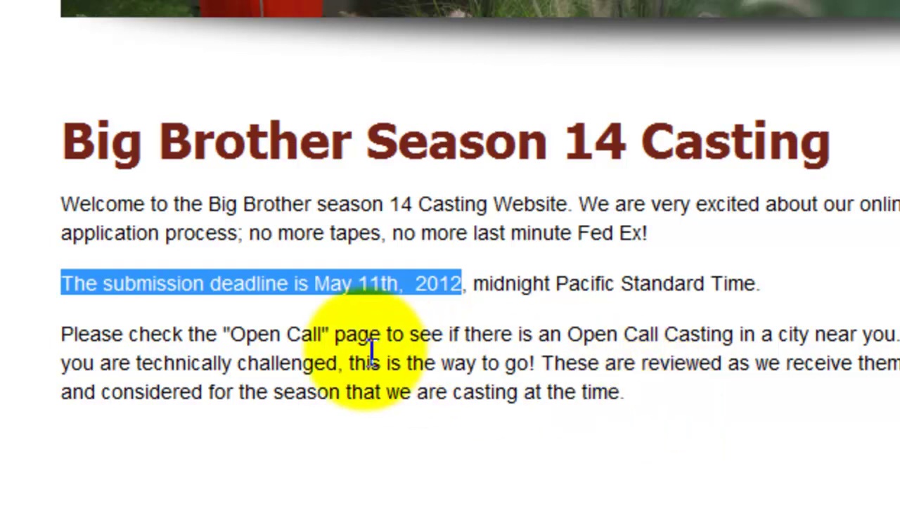
click(196, 339)
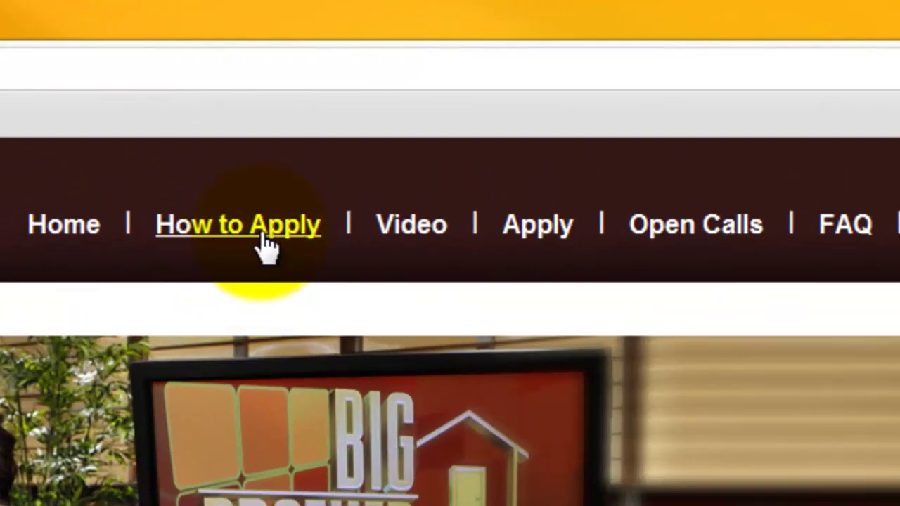
Go to How To Apply and highlight Steps 1–3: video, picture, online application.
click(267, 244)
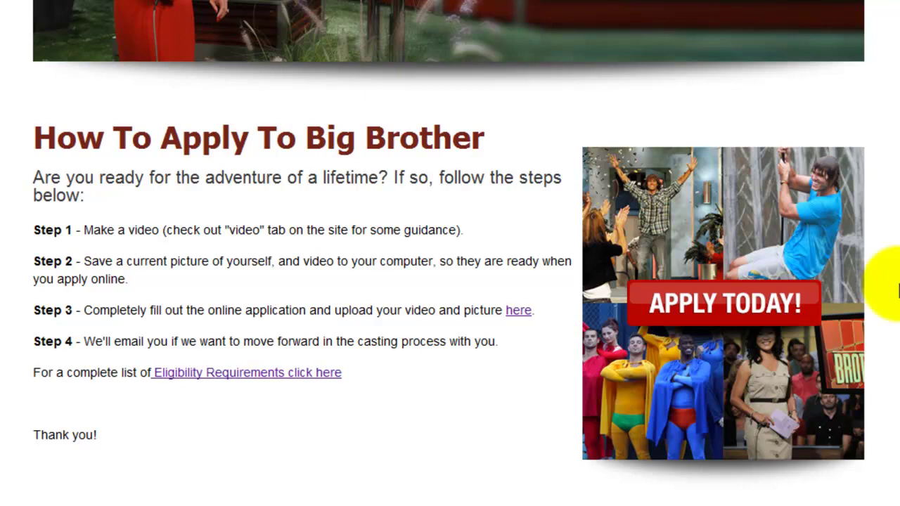
drag(32, 230, 169, 233)
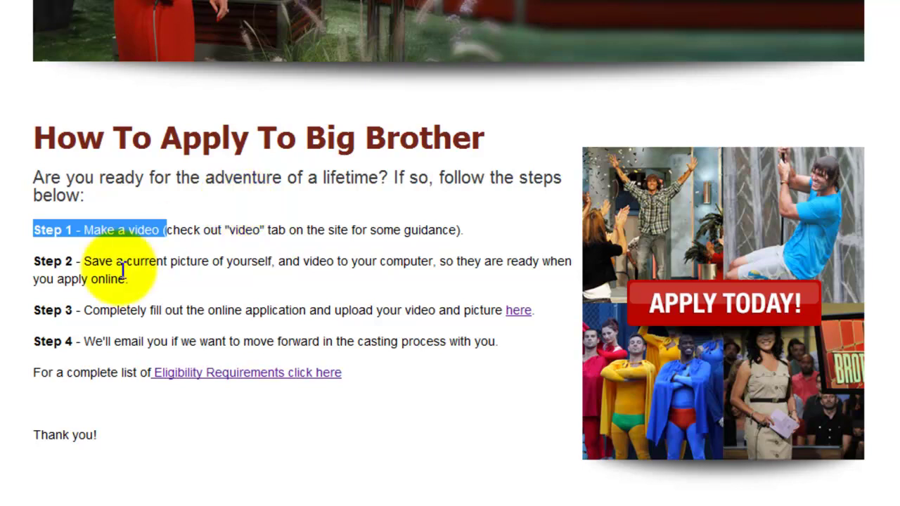
drag(32, 261, 275, 262)
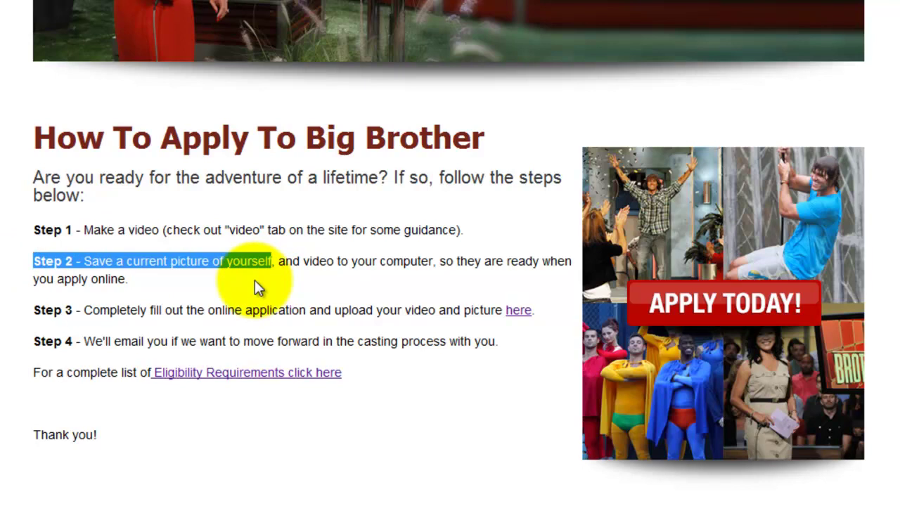
drag(32, 310, 533, 308)
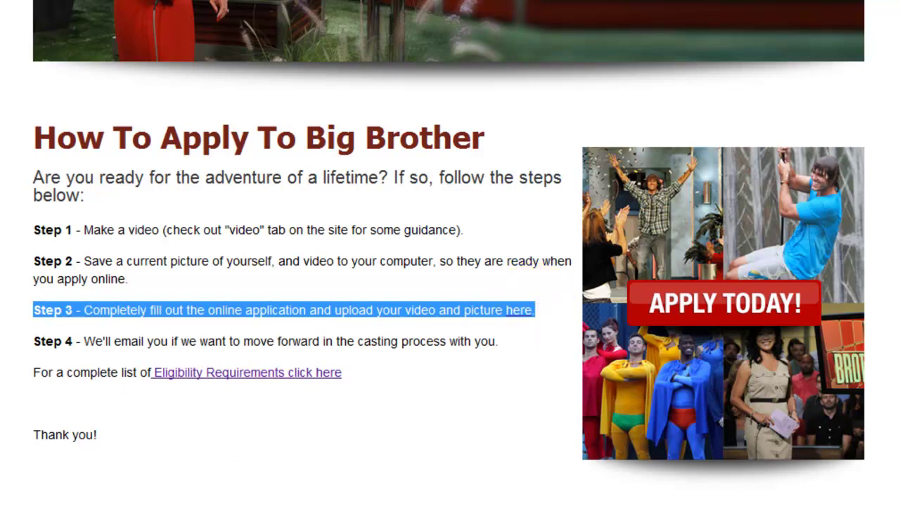
click(556, 212)
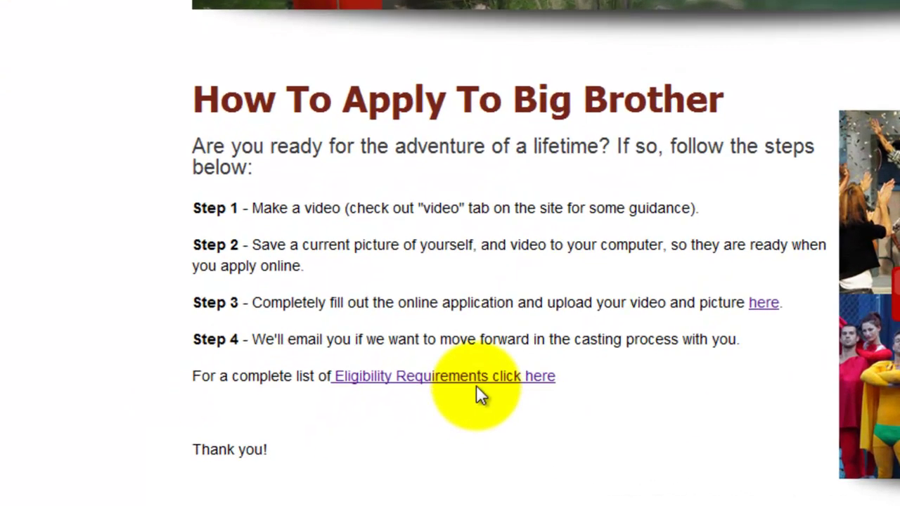
Open the BB14_Eligibility.pdf document and scroll through it, then back to the top.
click(476, 386)
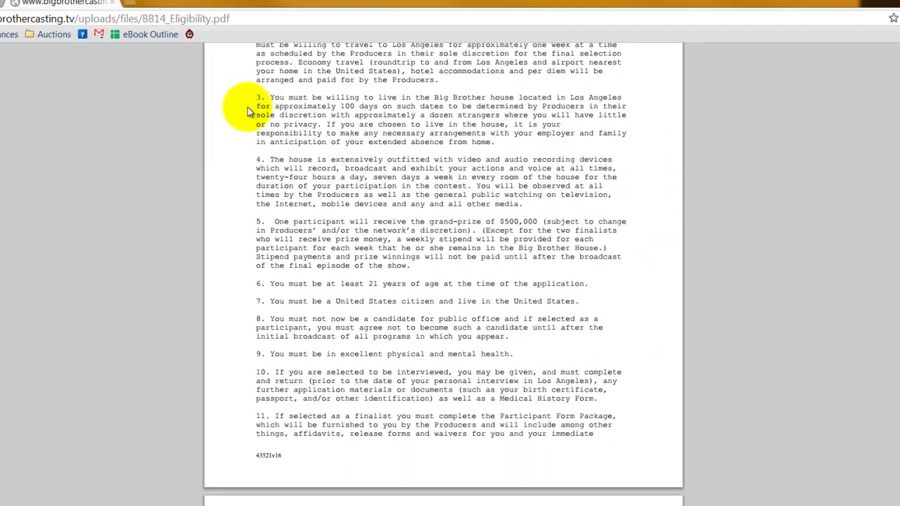
scroll(247, 109, down, 3)
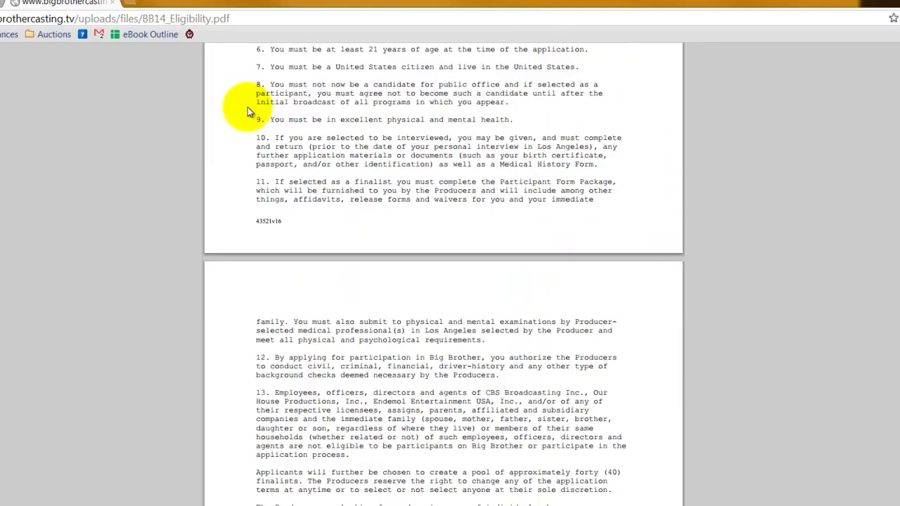
scroll(247, 111, down, 2)
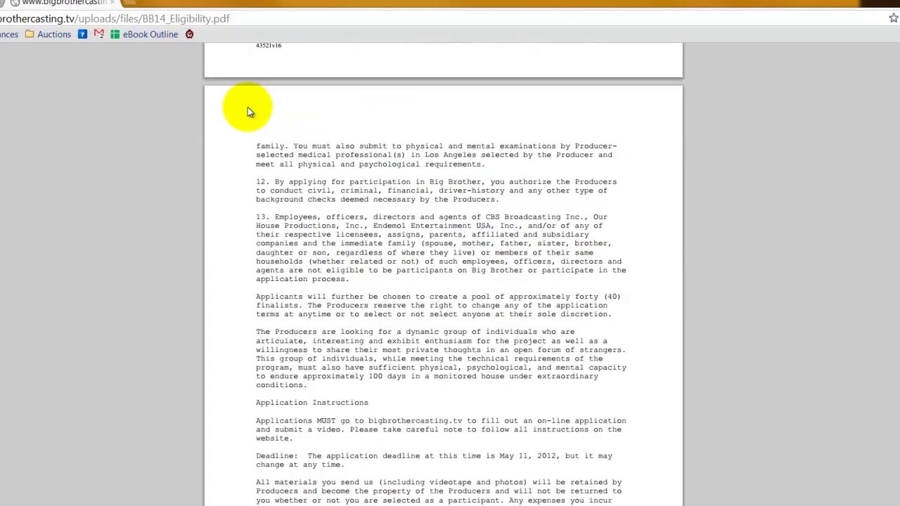
scroll(247, 111, down, 3)
scroll(248, 111, down, 1)
scroll(247, 110, down, 5)
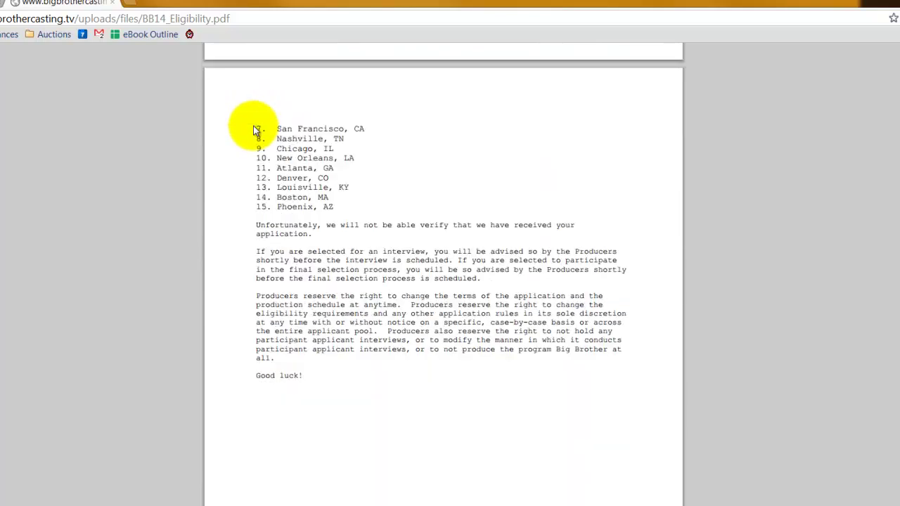
scroll(256, 128, up, 13)
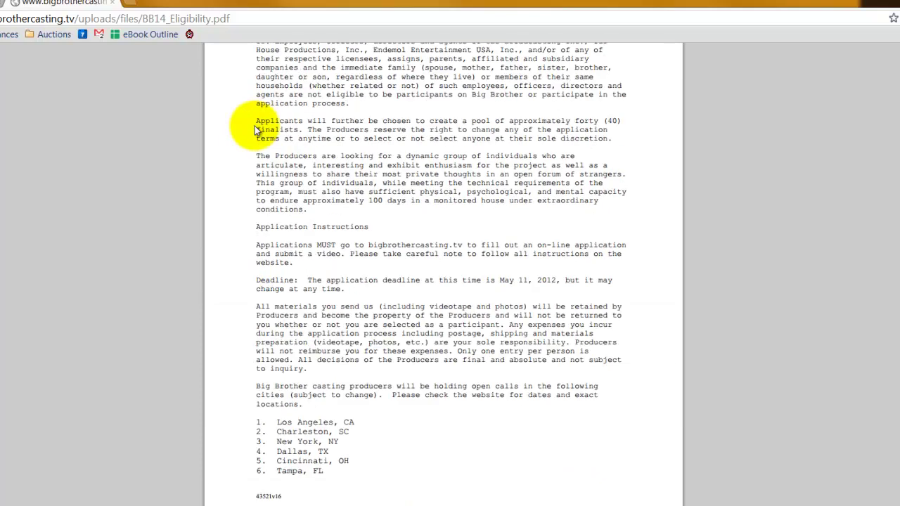
scroll(254, 126, up, 4)
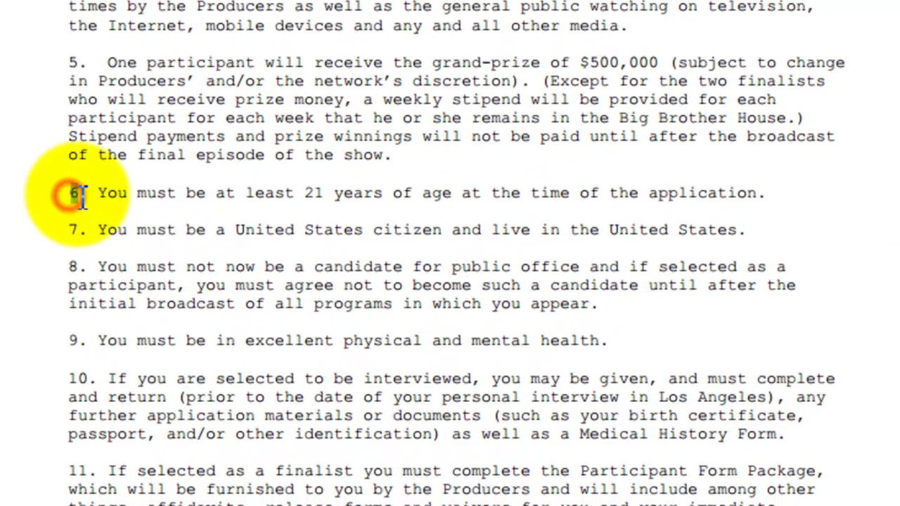
Highlight eligibility rules 6 (minimum age), 7 (US citizenship) and 8 (public office) in the PDF.
drag(165, 300, 375, 308)
drag(356, 206, 771, 192)
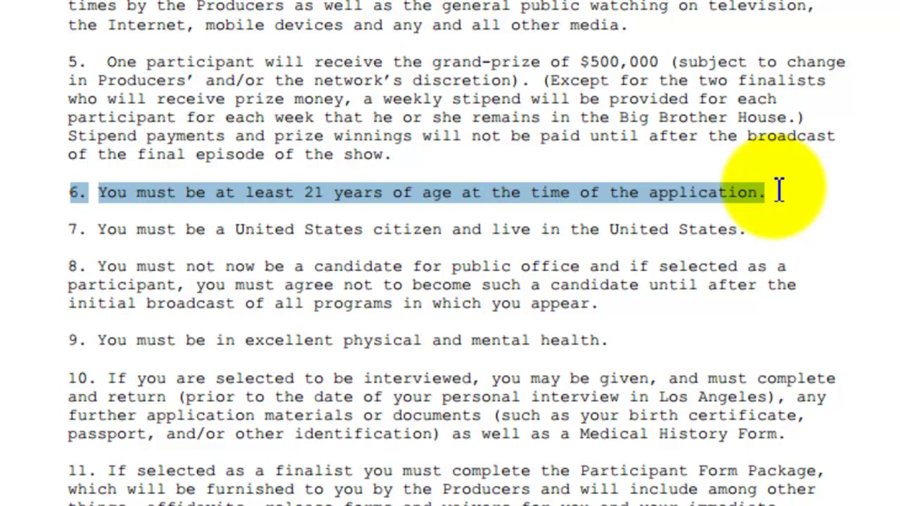
click(71, 231)
drag(82, 232, 765, 220)
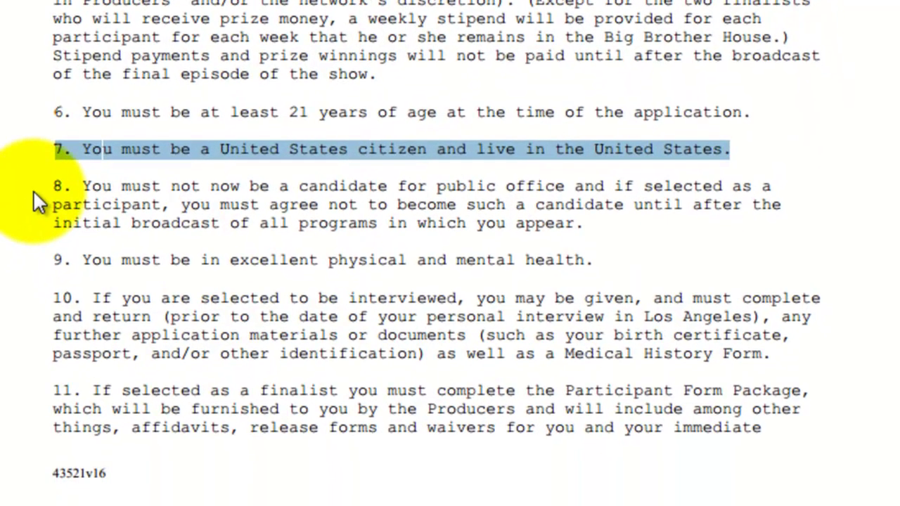
click(63, 271)
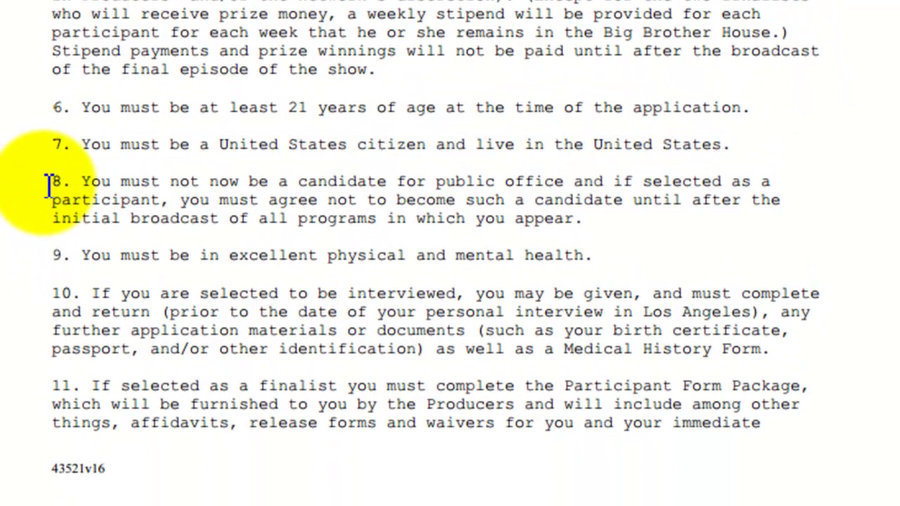
click(49, 182)
drag(55, 181, 610, 221)
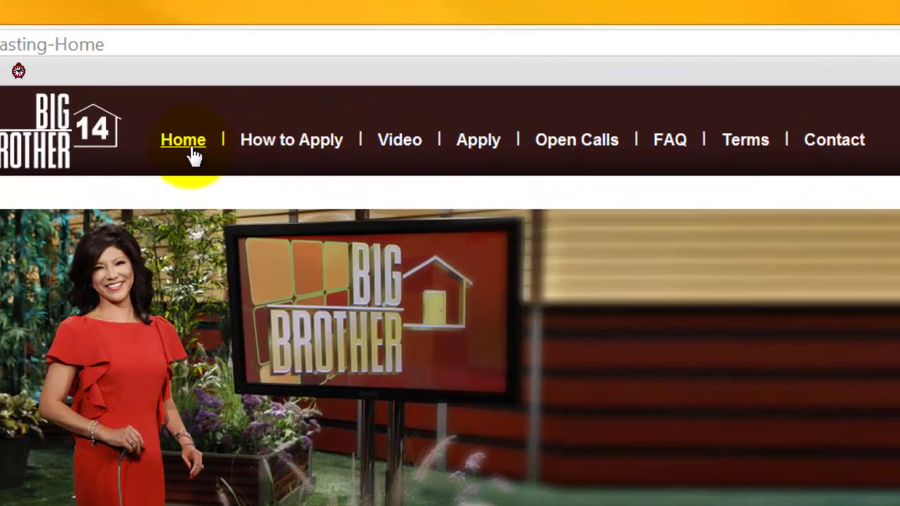
Open the Apply page, scroll down to the form, and select the first name field.
click(468, 152)
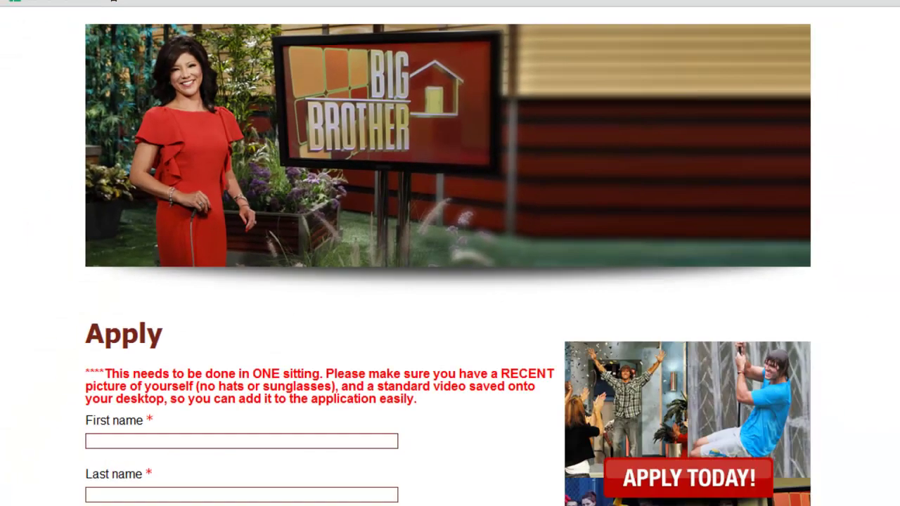
scroll(44, 322, down, 1)
scroll(44, 321, down, 1)
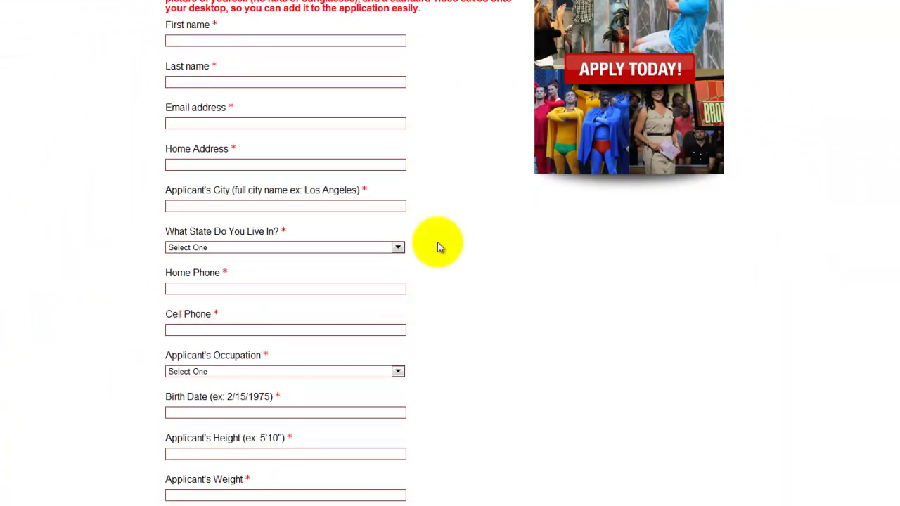
click(190, 41)
Enter the applicant's first name, last name and e-mail address.
text(Johnny)
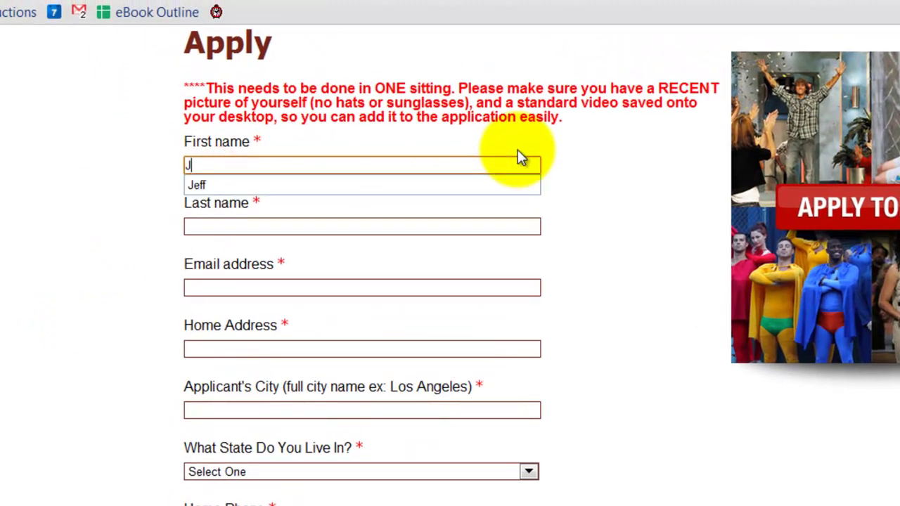
key(Tab)
text(Lawrence)
key(Tab)
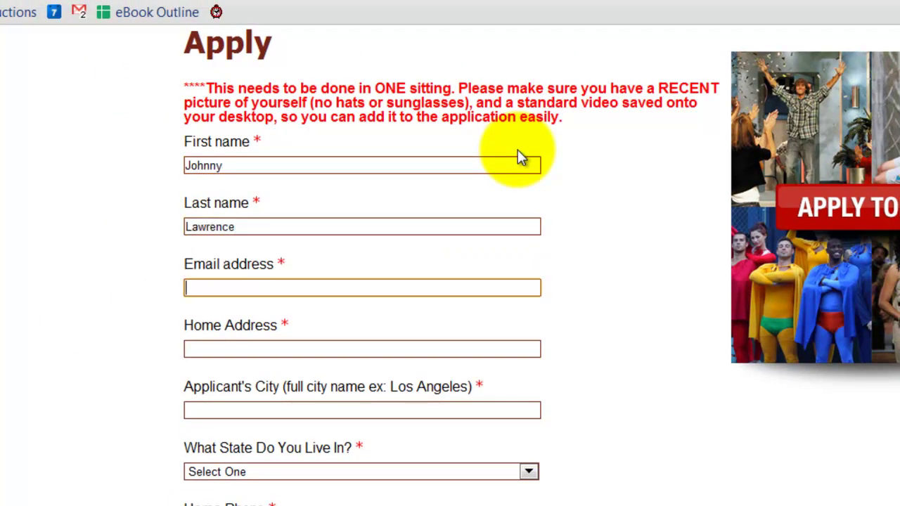
key(Tab)
Fill in the applicant's street address and city, and choose CA as the state.
scroll(523, 169, down, 2)
scroll(523, 169, down, 2)
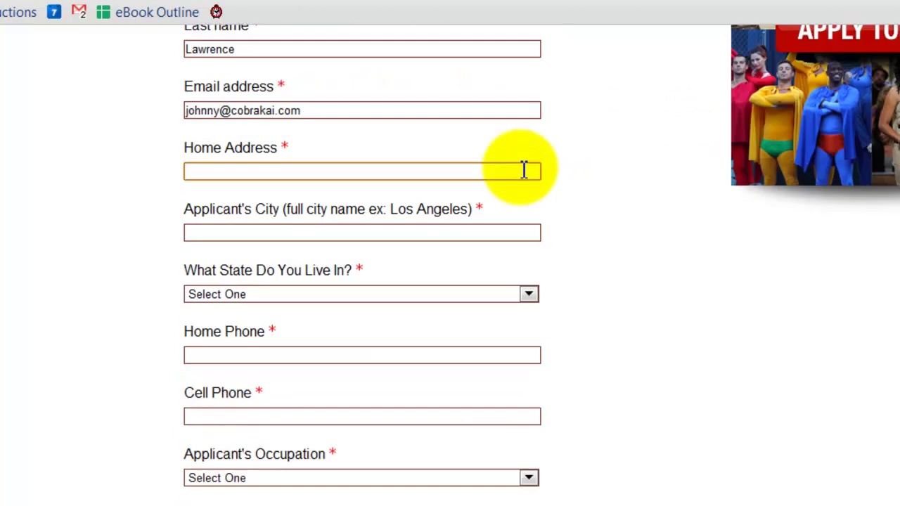
text(1234 Main)
key(Tab)
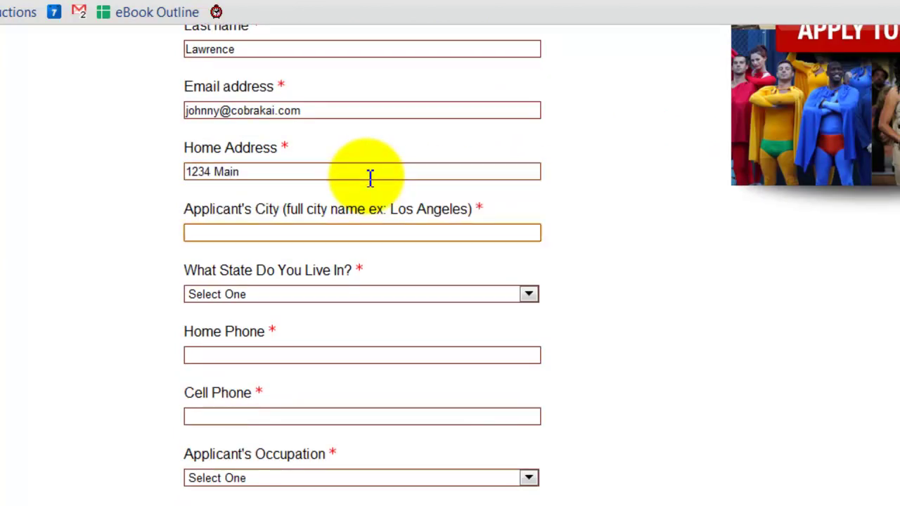
text(Encino Hills)
key(Tab)
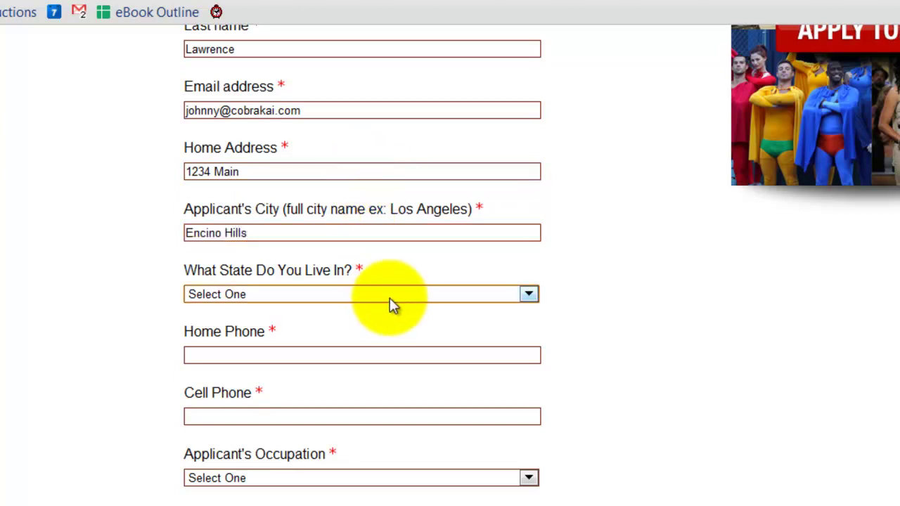
scroll(511, 313, down, 2)
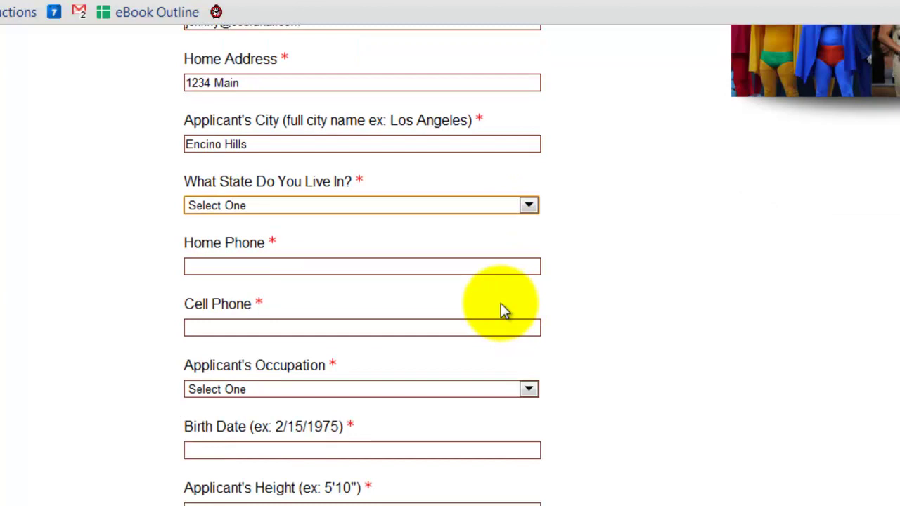
click(468, 205)
click(425, 293)
scroll(606, 257, down, 2)
Enter the applicant's home phone and cell phone numbers.
click(345, 180)
text(81855)
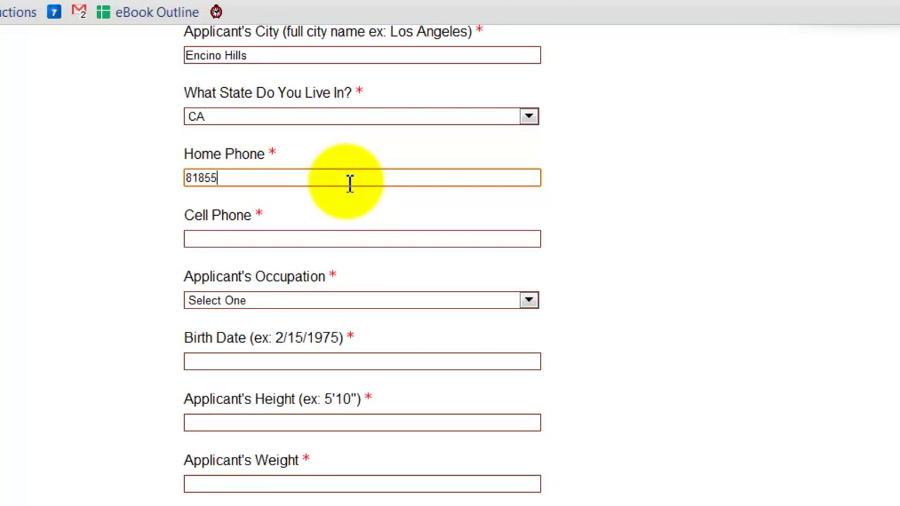
text(51212)
key(Tab)
scroll(486, 173, down, 1)
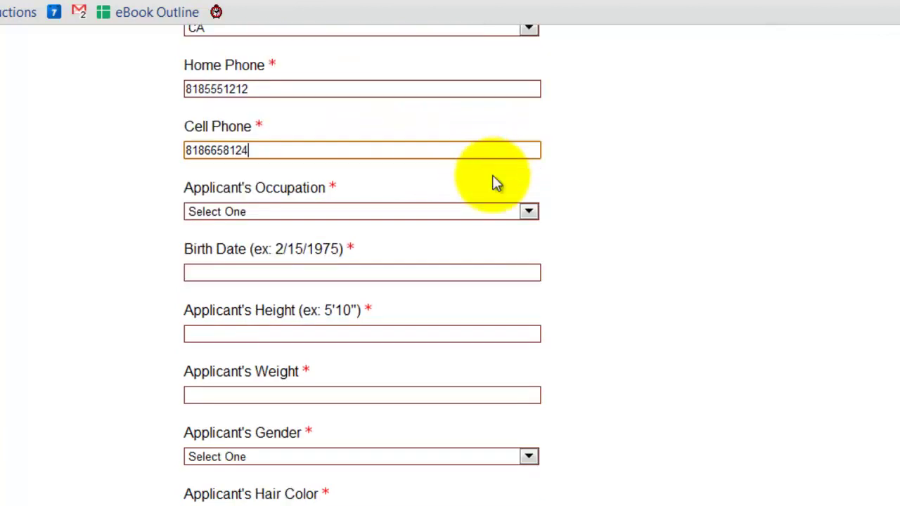
scroll(487, 172, down, 1)
click(483, 125)
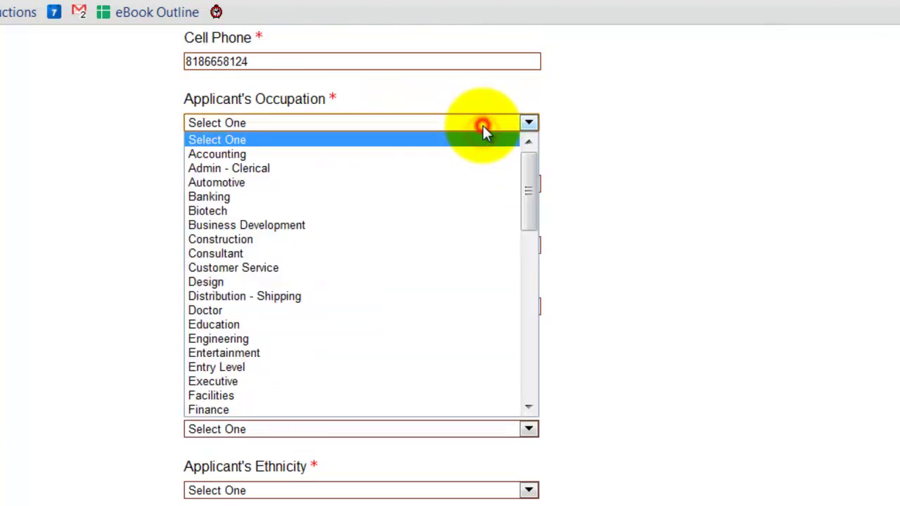
Choose Quality Control as the occupation, then change it to Other.
scroll(443, 193, down, 4)
scroll(425, 225, down, 6)
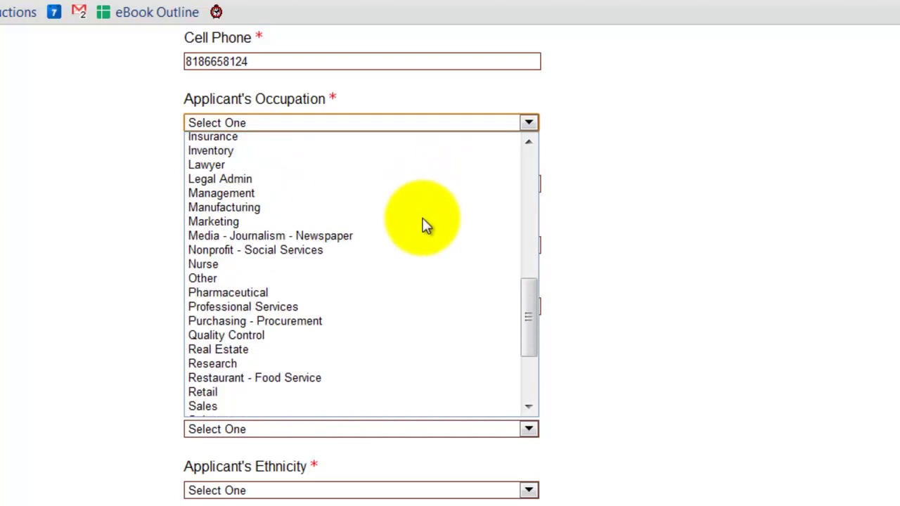
scroll(478, 309, down, 2)
drag(528, 332, 522, 362)
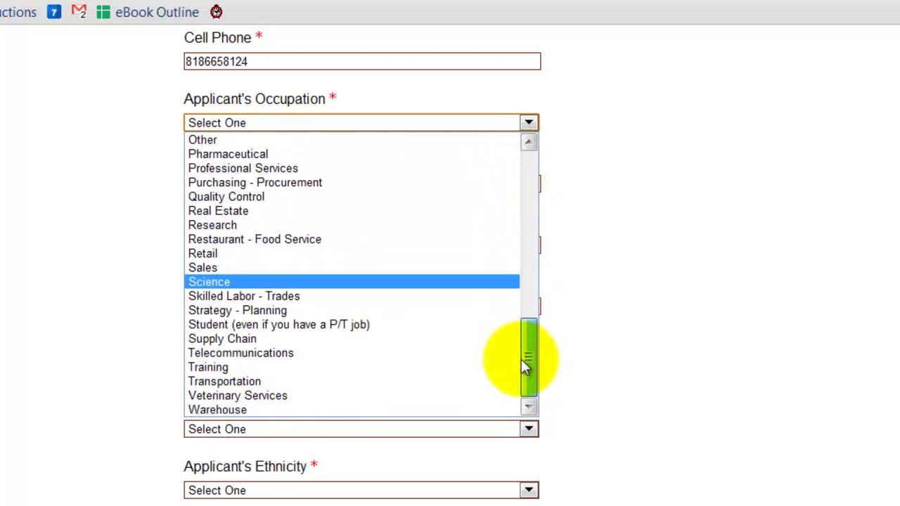
click(336, 201)
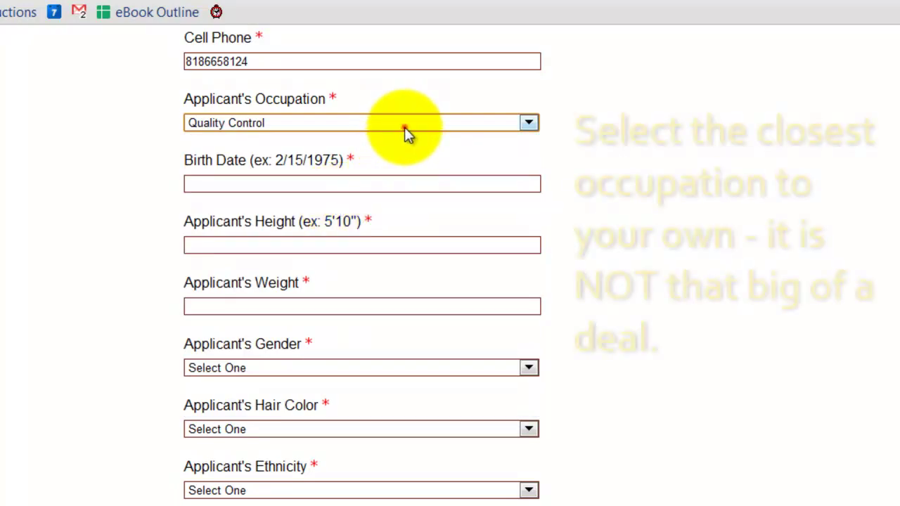
click(403, 125)
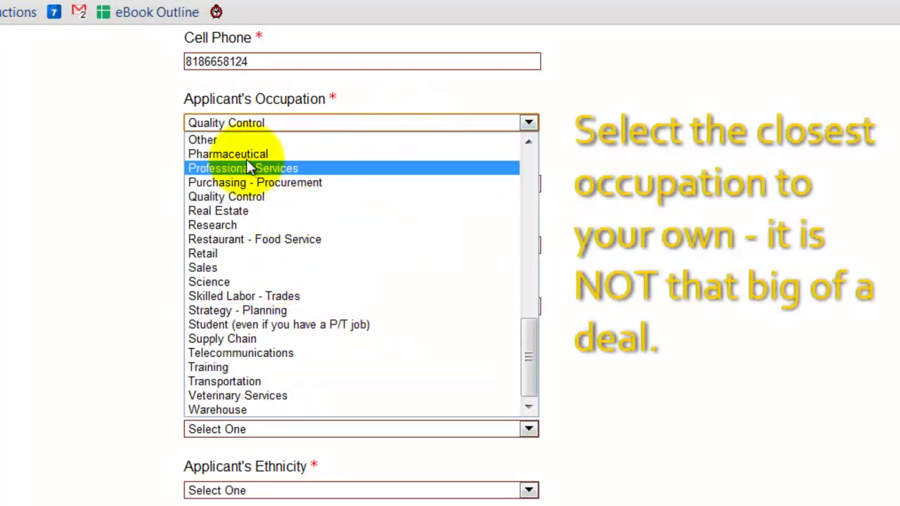
click(232, 140)
scroll(677, 176, down, 1)
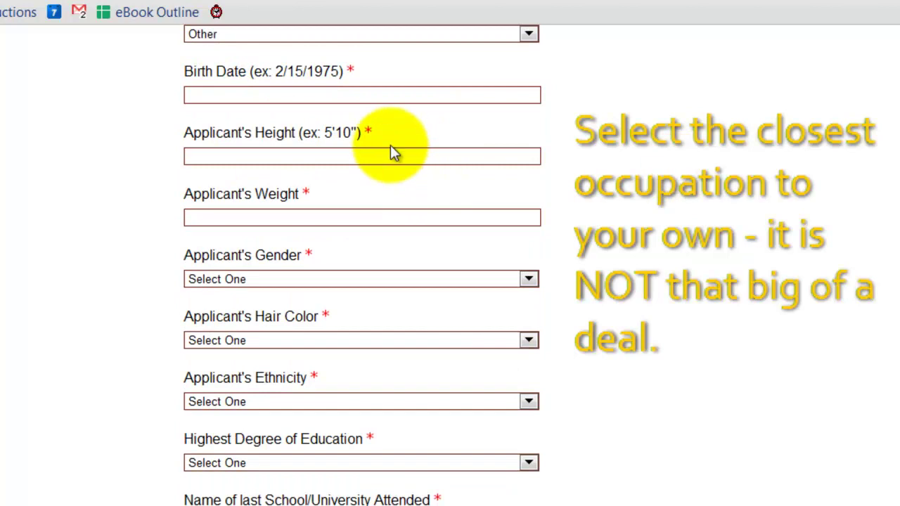
scroll(436, 105, up, 1)
scroll(404, 152, down, 1)
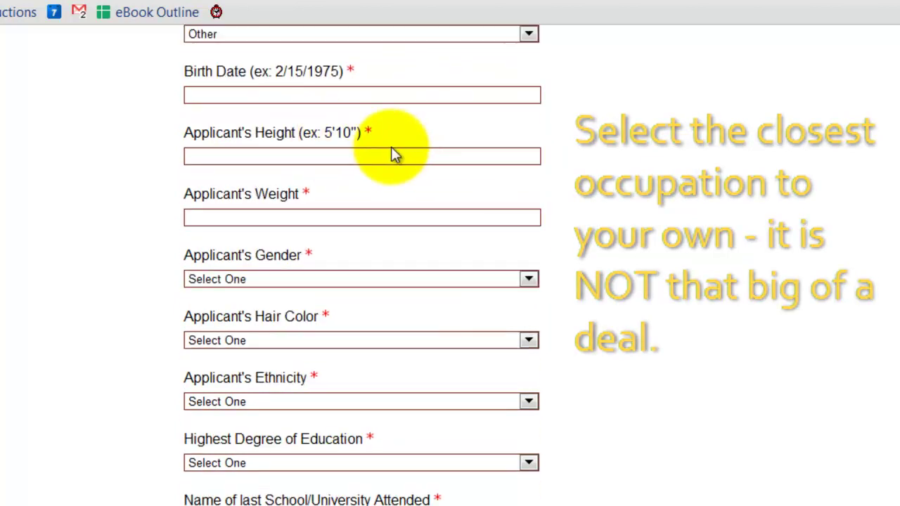
Enter birth date 6/22/1984, height 6'7 and weight 185.
click(324, 95)
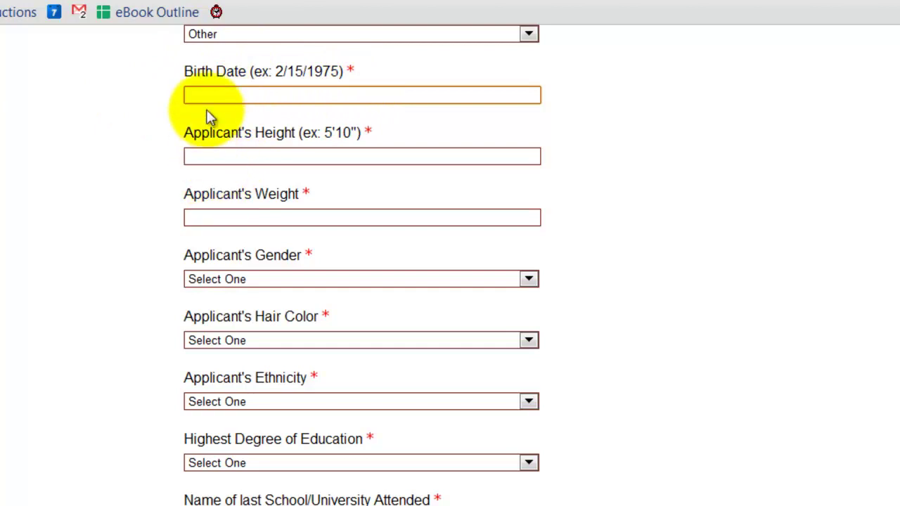
text(6/22/1984)
click(197, 156)
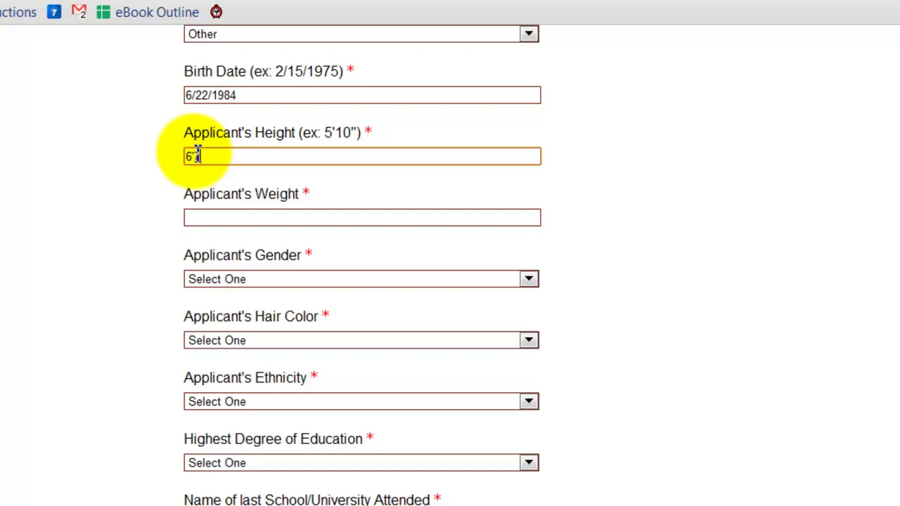
click(130, 261)
scroll(133, 263, down, 1)
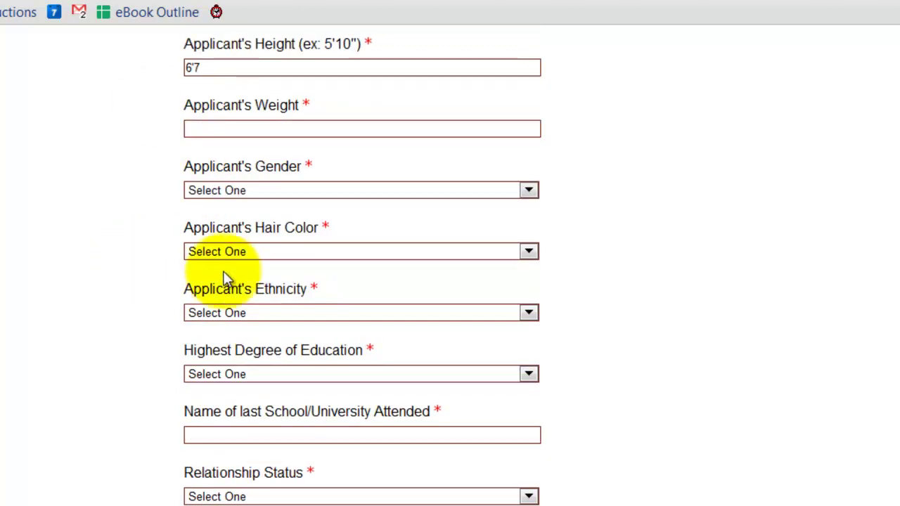
click(204, 130)
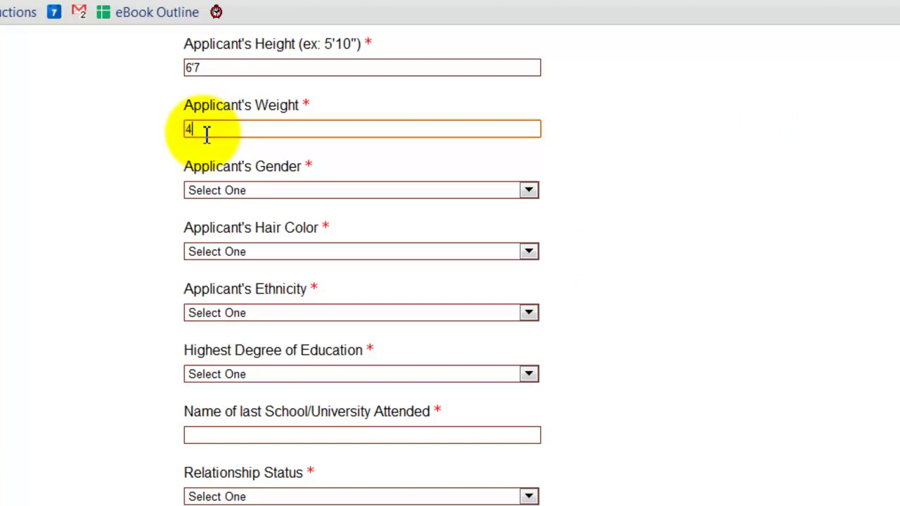
text(85)
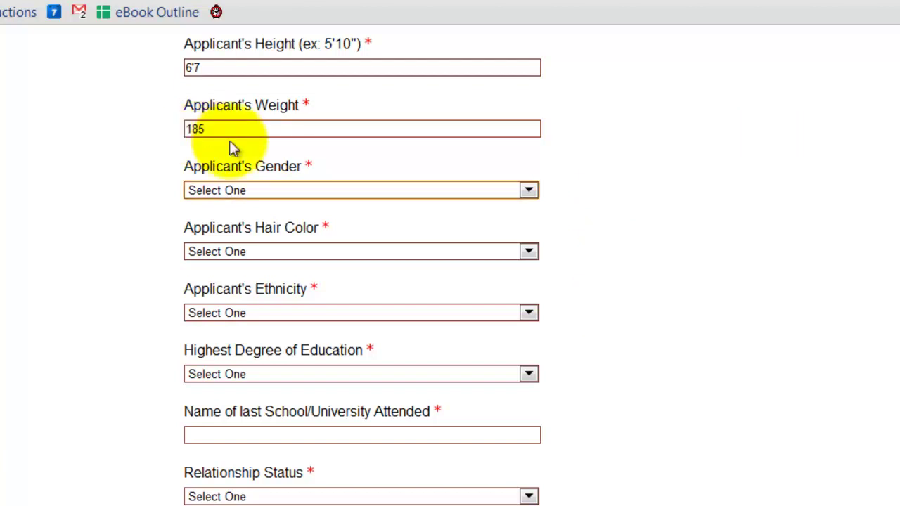
click(285, 185)
Set gender Male, hair color Blond, ethnicity Caucasian and highest education High School.
click(291, 235)
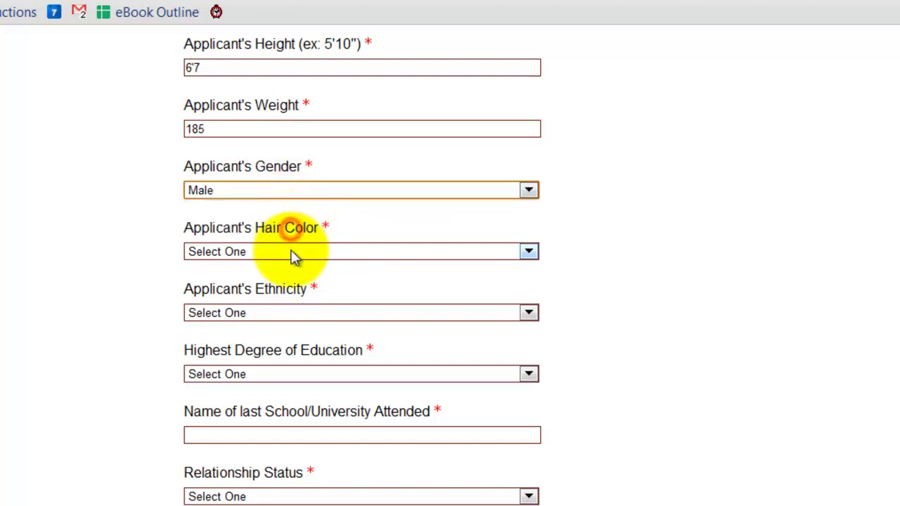
click(289, 251)
click(274, 283)
scroll(773, 220, down, 1)
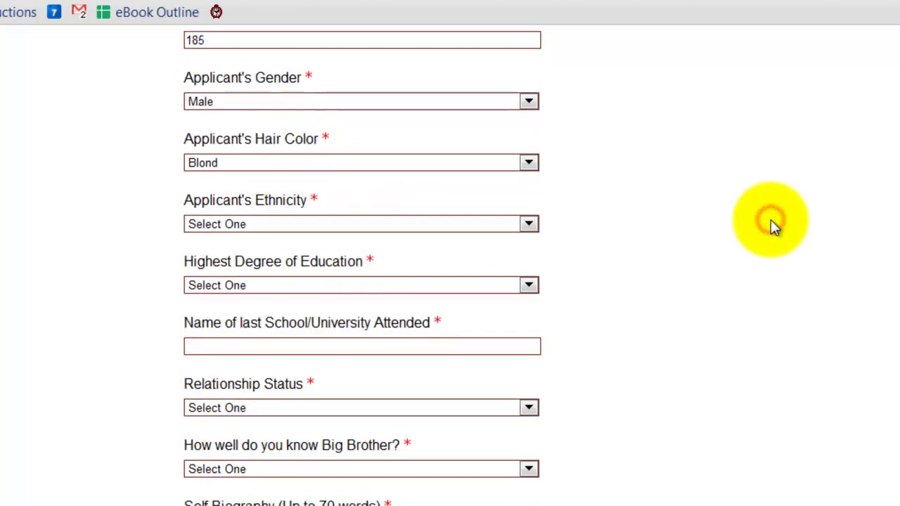
scroll(679, 217, down, 1)
click(426, 135)
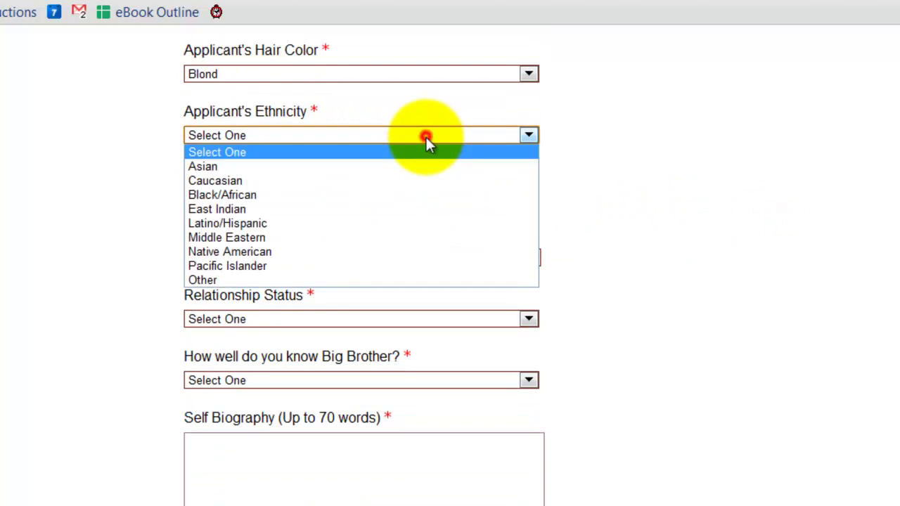
click(436, 182)
click(414, 199)
click(408, 242)
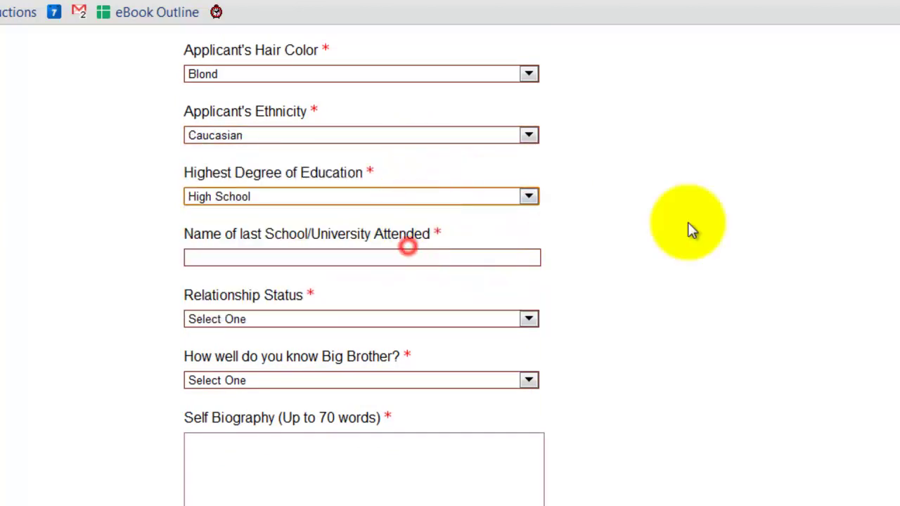
Enter None as the last school attended and choose Single as relationship status.
scroll(638, 220, down, 1)
click(489, 169)
text(None)
key(Tab)
click(527, 230)
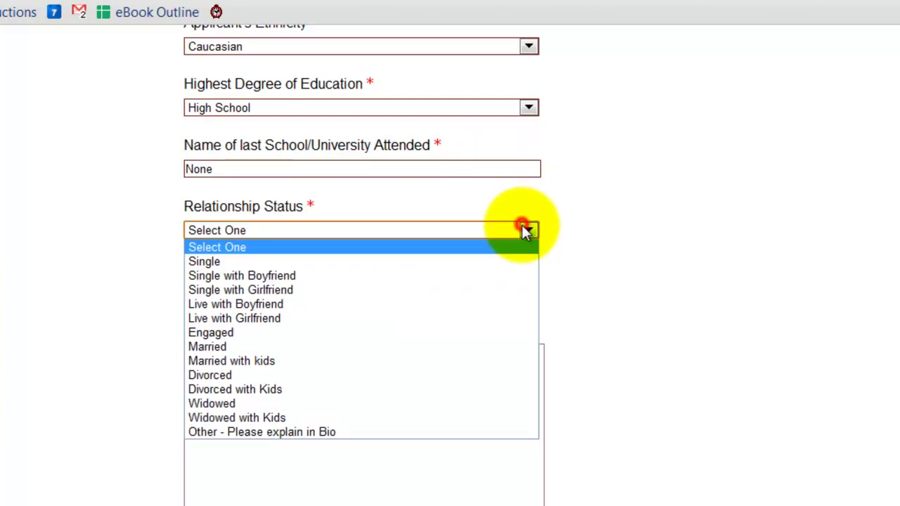
click(517, 262)
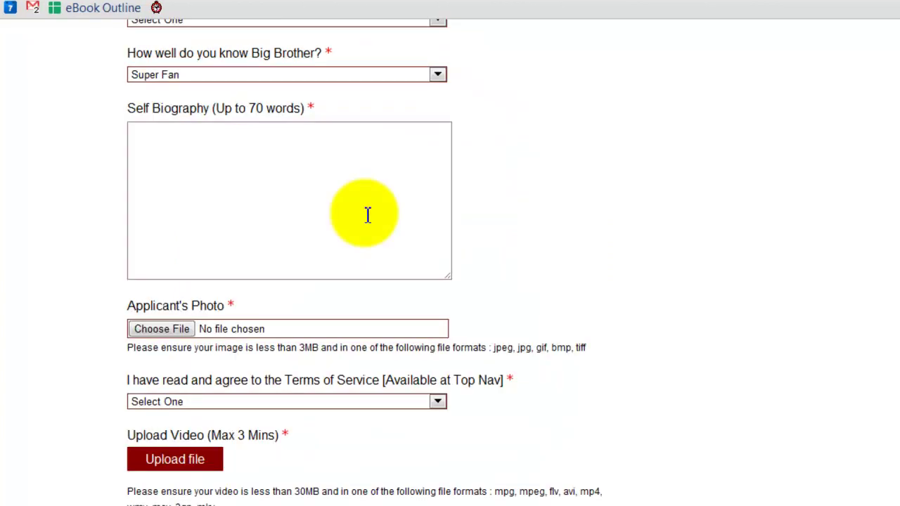
Answer 'How well do you know Big Brother?' with Super Fan after briefly trying another option.
click(152, 83)
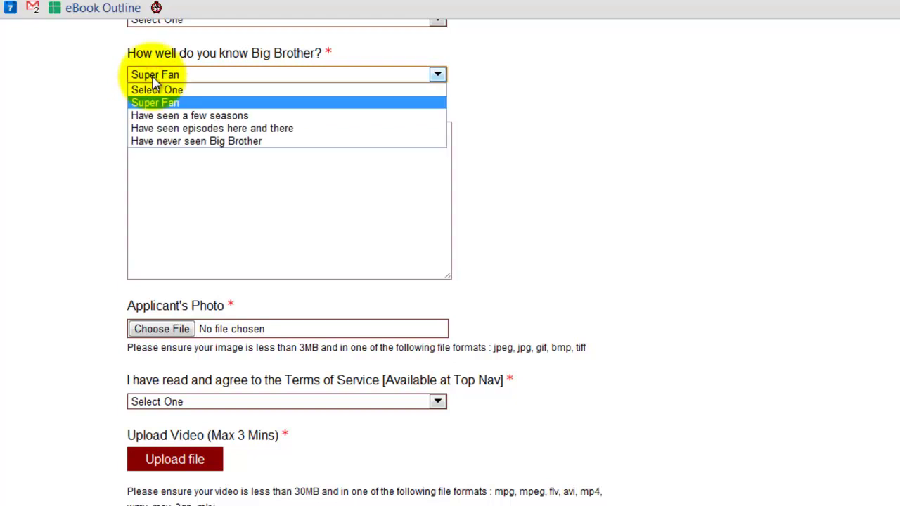
click(207, 118)
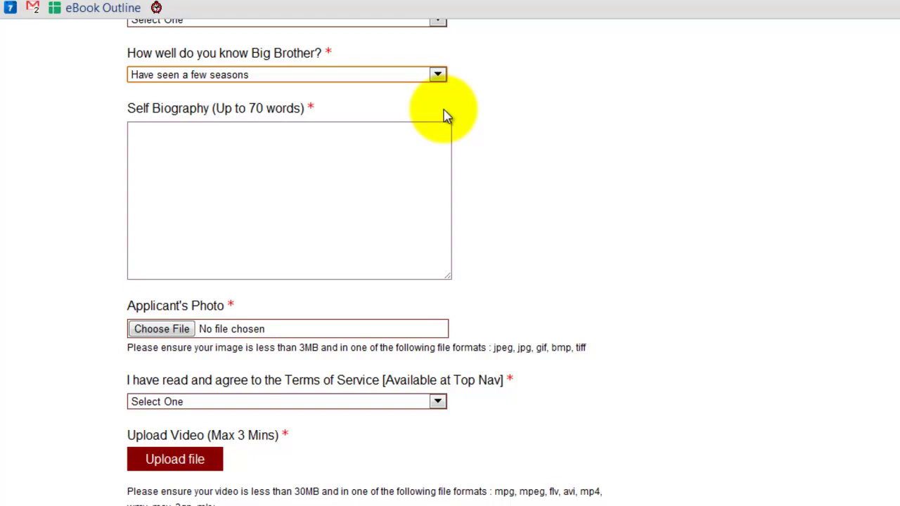
click(435, 75)
click(420, 102)
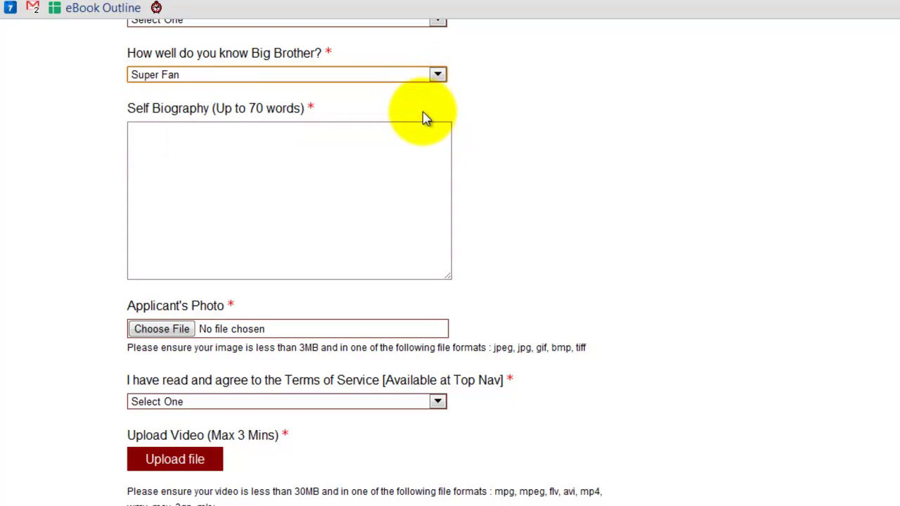
click(437, 77)
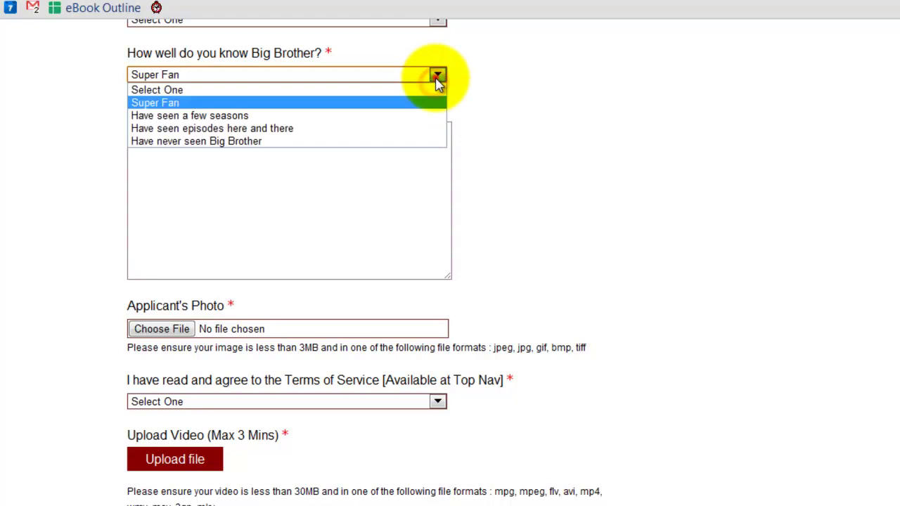
click(426, 102)
Type 'Example story stor' in Self Biography, test cut and paste, then delete it all.
click(410, 146)
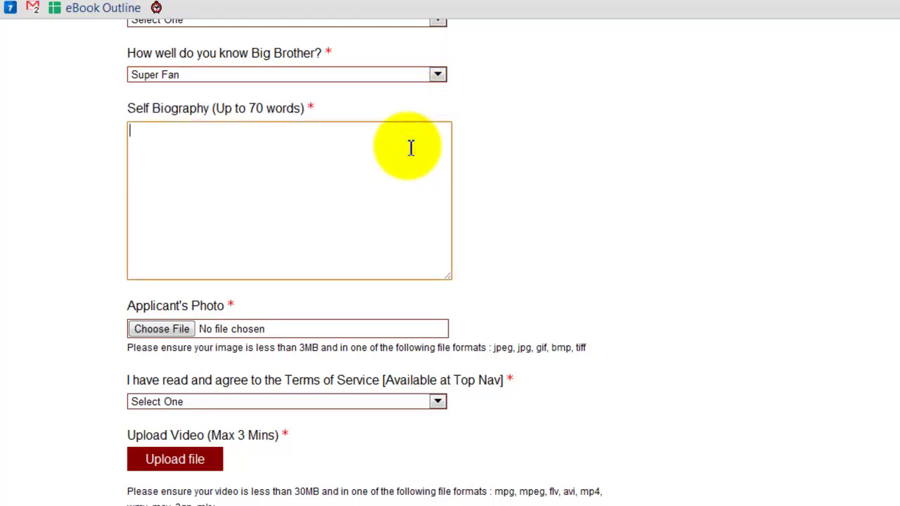
drag(128, 109, 311, 110)
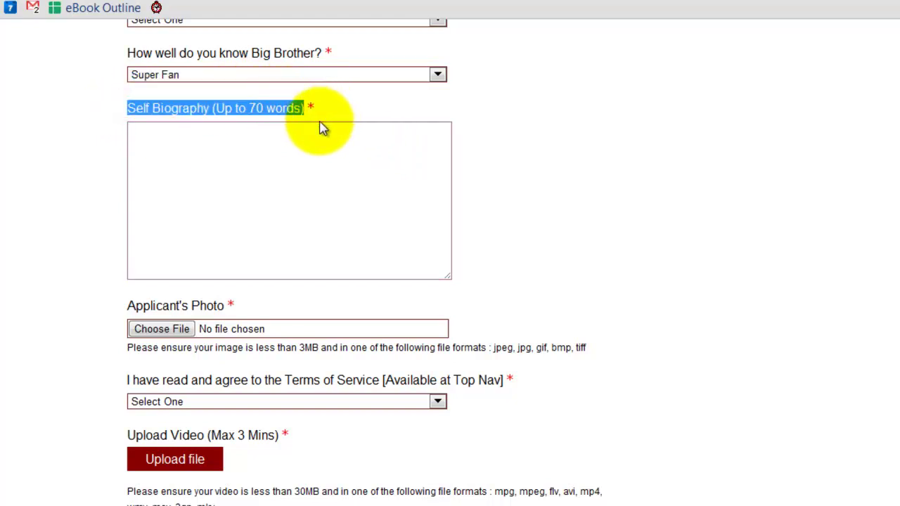
click(312, 139)
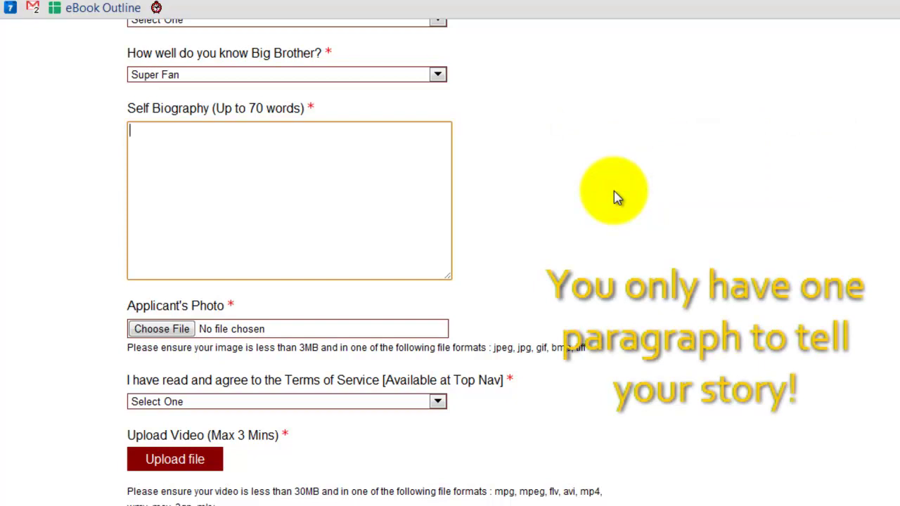
text(Example story story.)
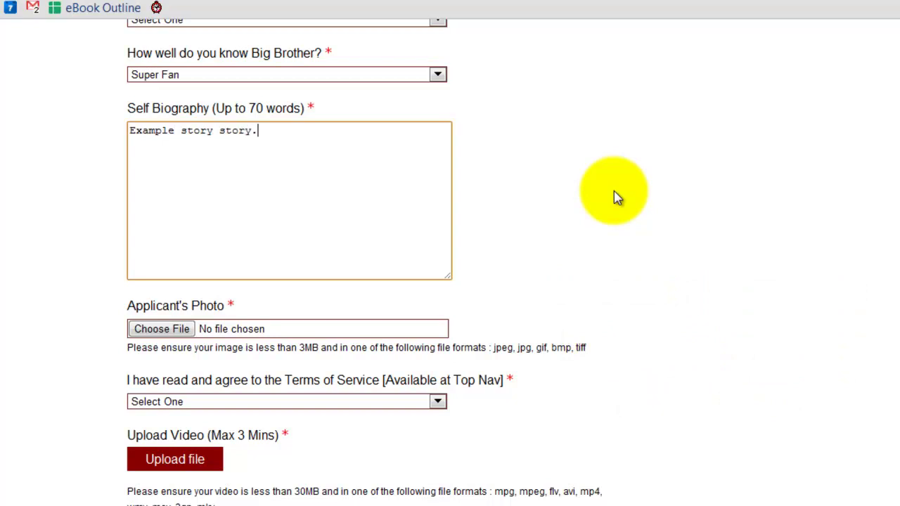
key(ctrl+a)
key(ctrl+x)
key(ctrl+v)
key(ctrl+v)
key(ctrl+v)
key(ctrl+v)
key(ctrl+v)
key(ctrl+v)
key(ctrl+v)
key(ctrl+v)
key(ctrl+v)
key(ctrl+v)
key(ctrl+v)
key(ctrl+v)
key(ctrl+v)
key(ctrl+v)
key(ctrl+v)
key(ctrl+v)
key(ctrl+v)
key(ctrl+v)
key(ctrl+v)
key(ctrl+v)
key(ctrl+v)
key(ctrl+v)
key(ctrl+v)
key(ctrl+v)
key(ctrl+v)
key(ctrl+v)
key(ctrl+v)
key(ctrl+v)
key(ctrl+v)
key(ctrl+v)
key(ctrl+v)
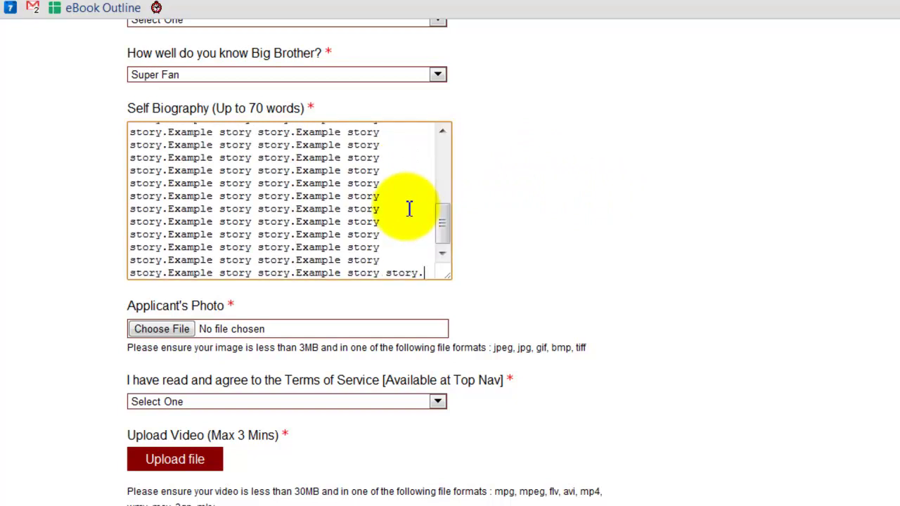
key(ctrl+a)
key(BackSpace)
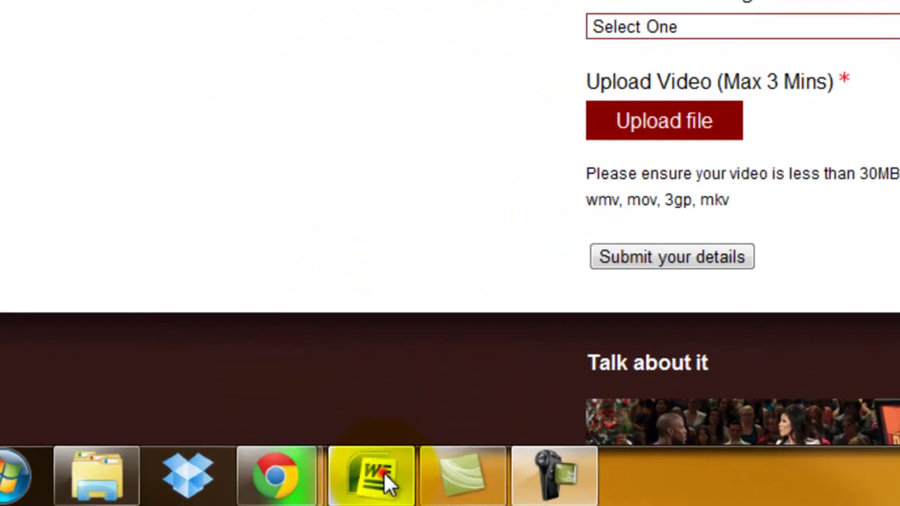
Copy the whole biography paragraph from the Word document.
click(163, 499)
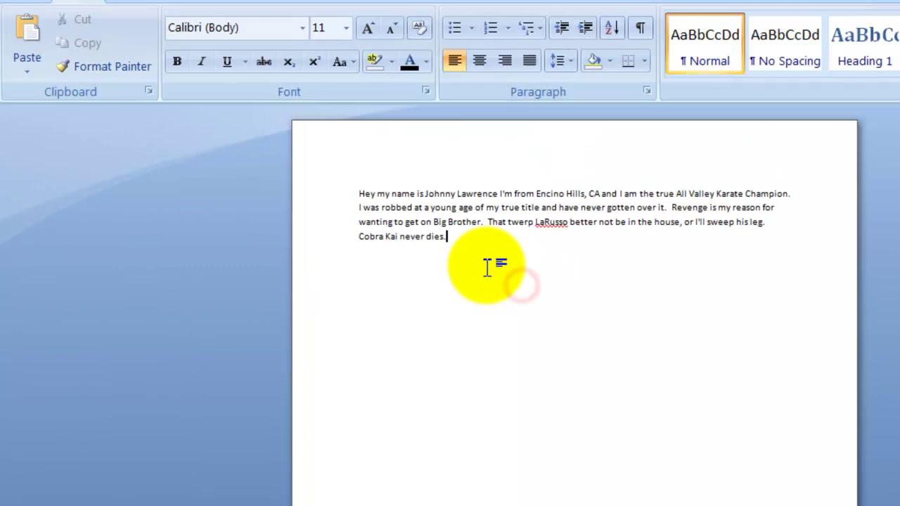
drag(485, 265, 338, 243)
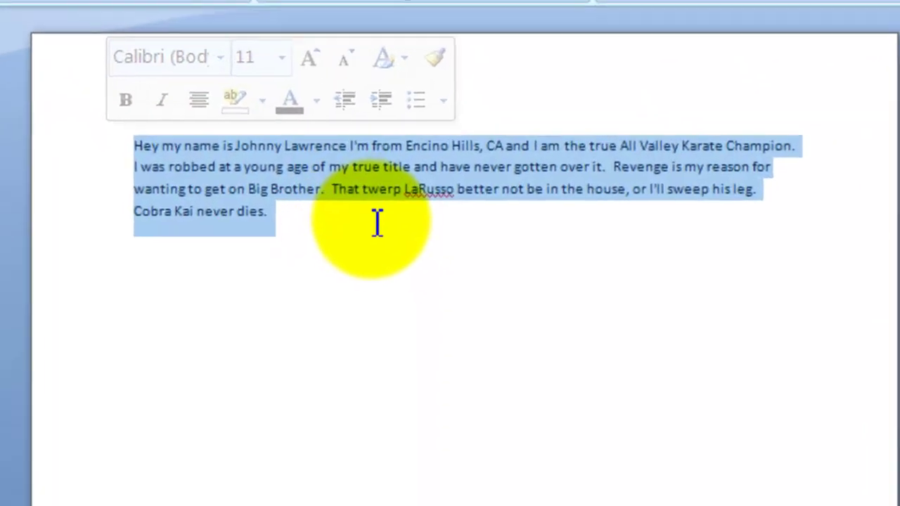
click(369, 218)
drag(401, 190, 455, 202)
drag(442, 268, 134, 148)
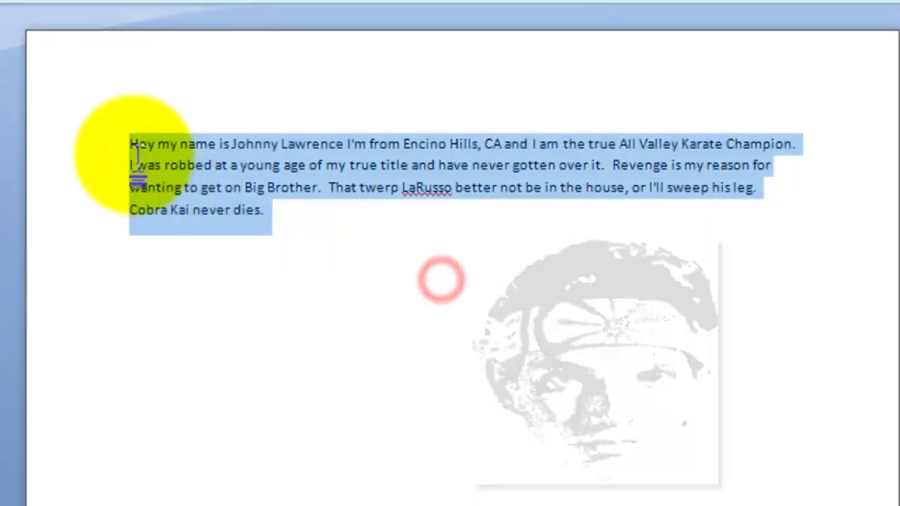
right_click(190, 163)
click(236, 223)
Paste the biography into the application form's Self Biography box.
click(114, 496)
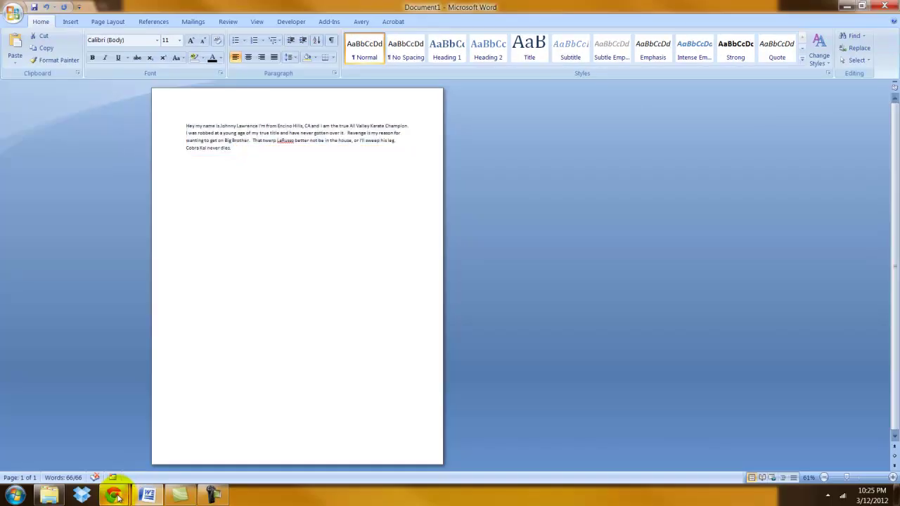
click(176, 451)
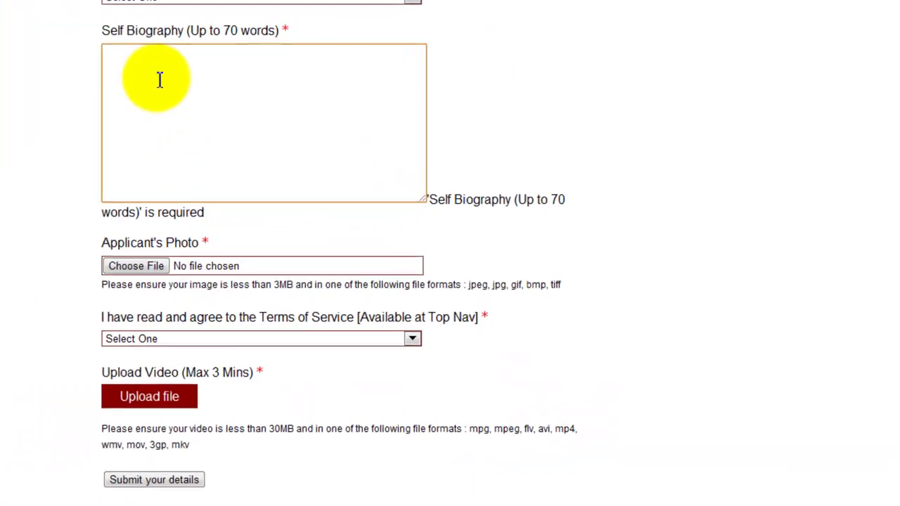
right_click(160, 86)
click(211, 178)
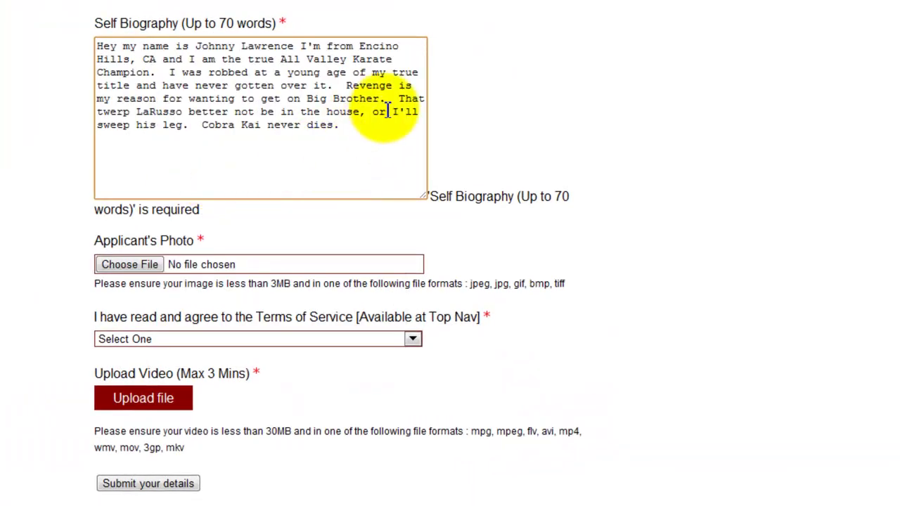
Highlight the Applicant's Photo label and its image size requirement.
scroll(290, 136, down, 3)
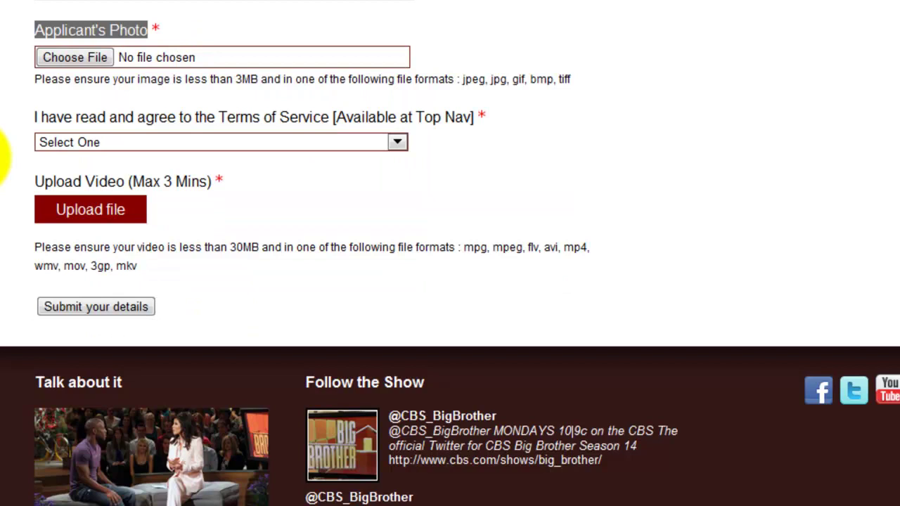
click(10, 105)
drag(36, 28, 150, 26)
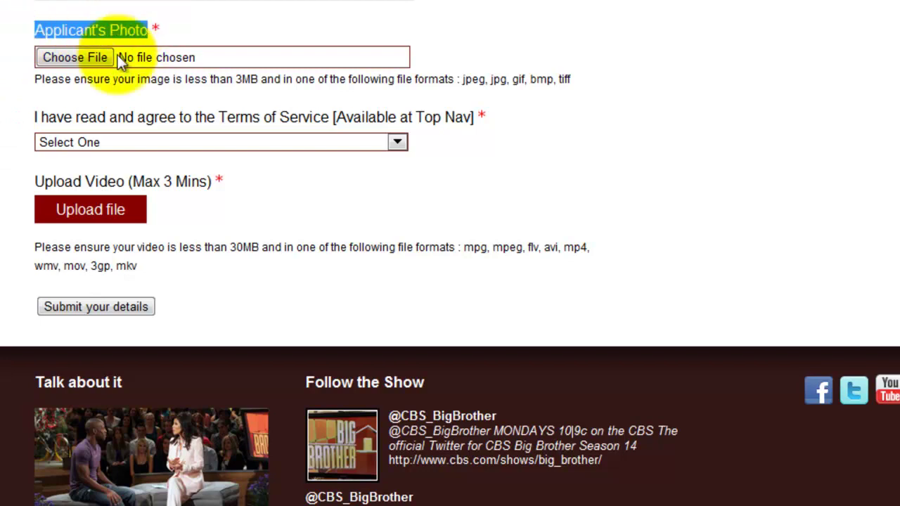
drag(35, 78, 295, 80)
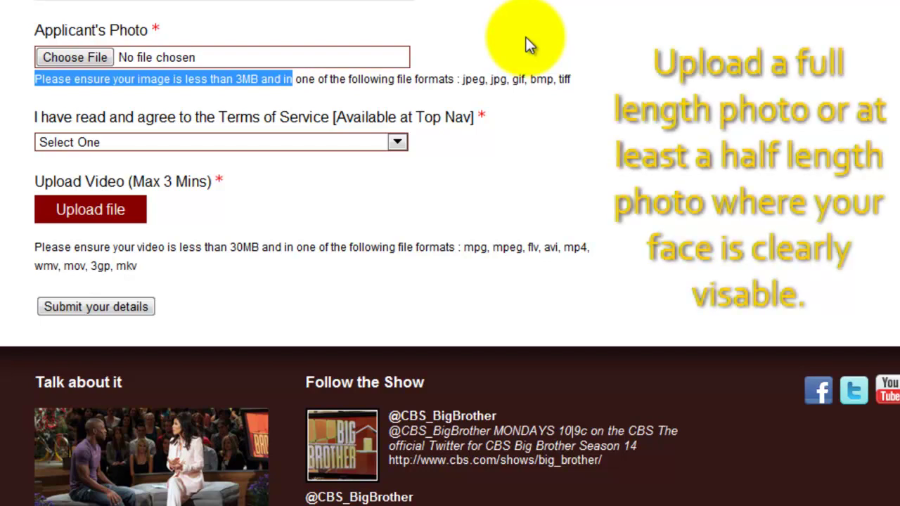
Choose sweep-the-leg-large.jpg as the file for the Applicant's Photo field.
click(74, 57)
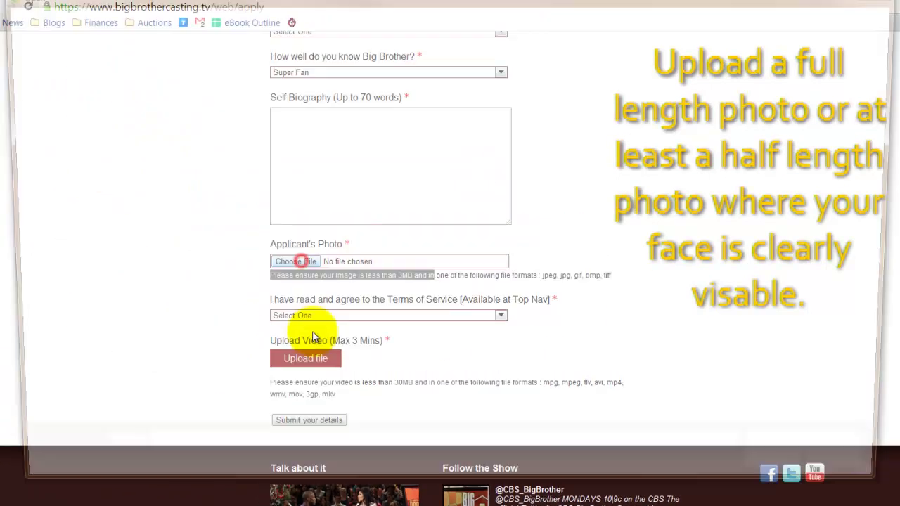
double_click(482, 117)
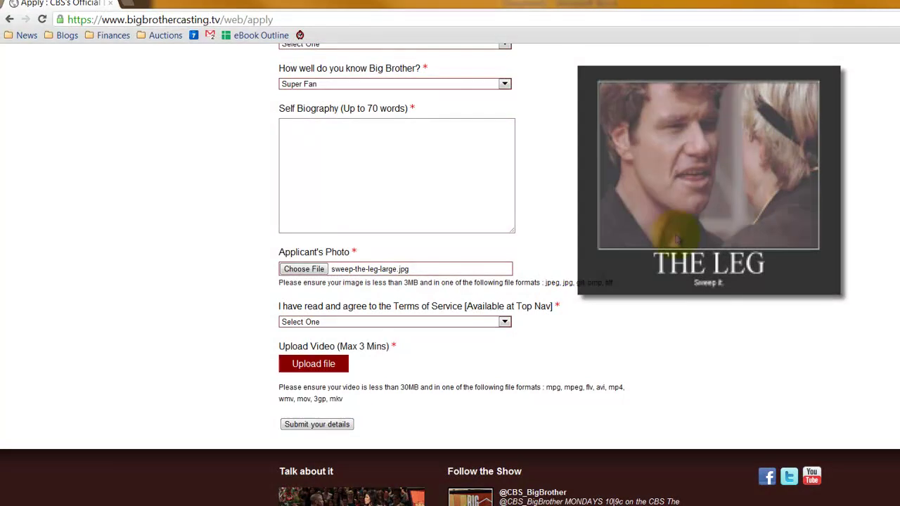
click(503, 323)
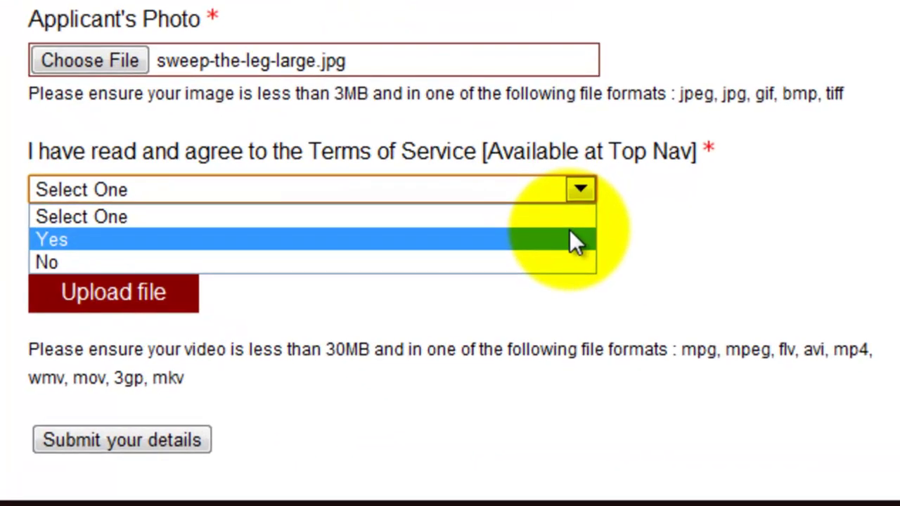
Set the Terms of Service answer to Yes.
click(533, 247)
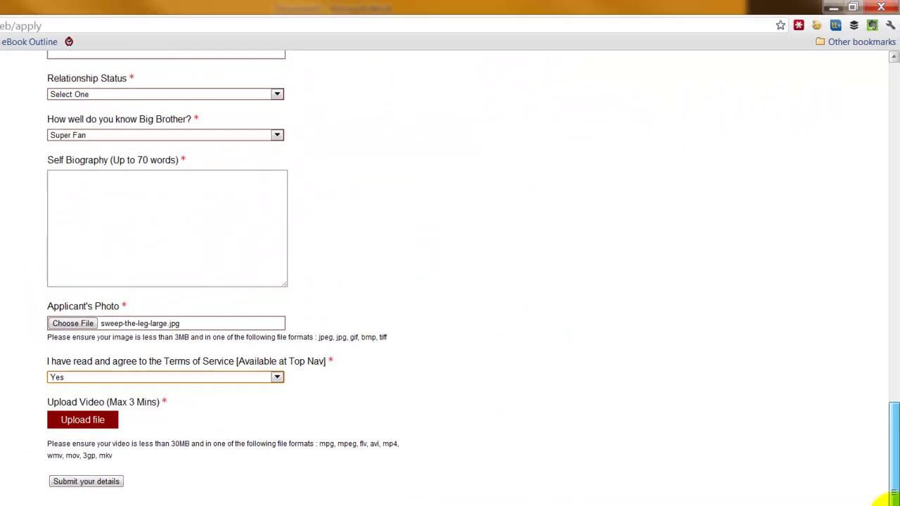
drag(893, 497, 883, 176)
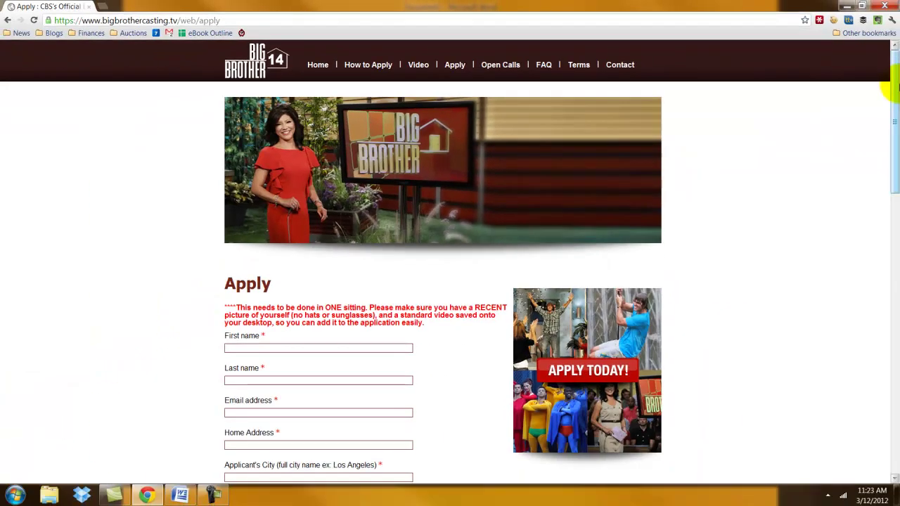
drag(893, 88, 891, 337)
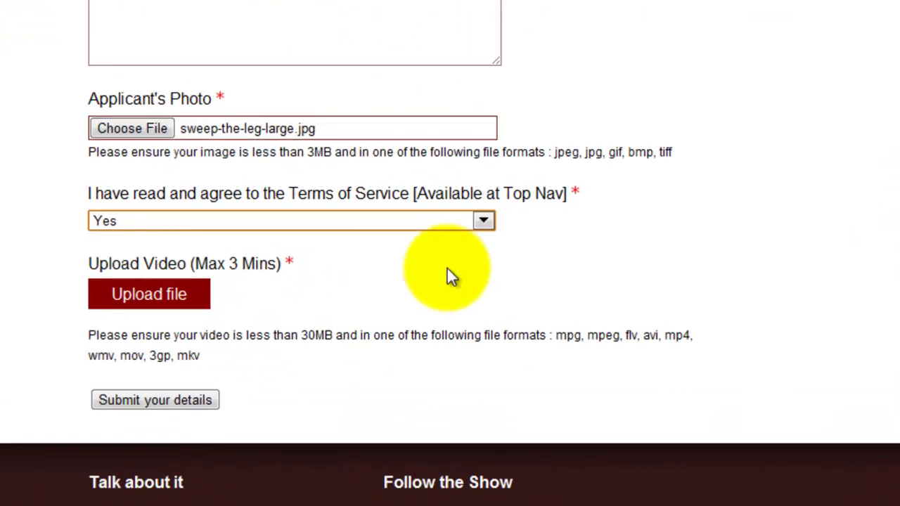
click(445, 223)
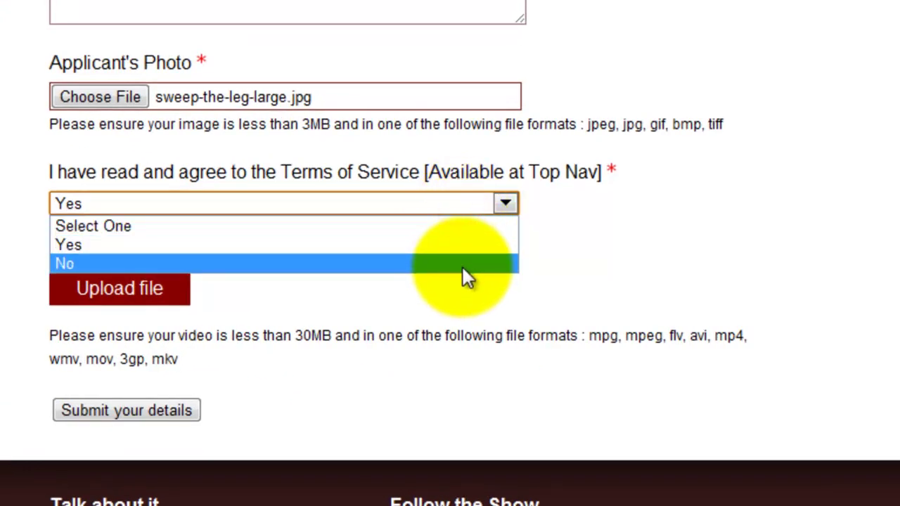
click(455, 245)
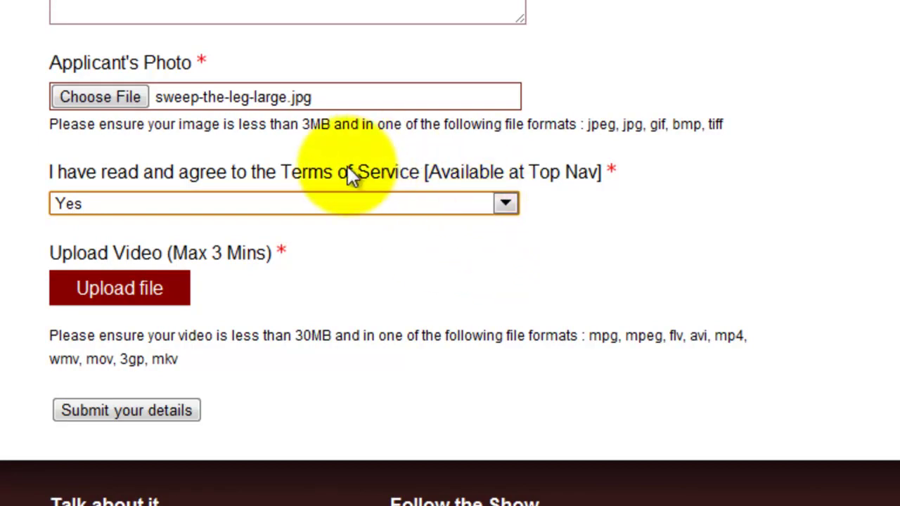
Highlight the Terms wording, Upload Video requirement, 30MB size limit and allowed video formats.
drag(283, 174, 428, 181)
click(435, 272)
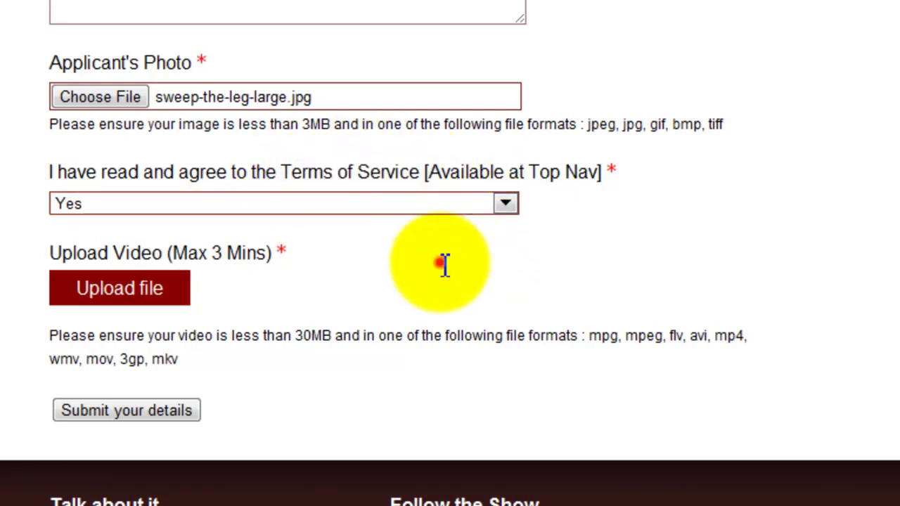
drag(49, 250, 277, 255)
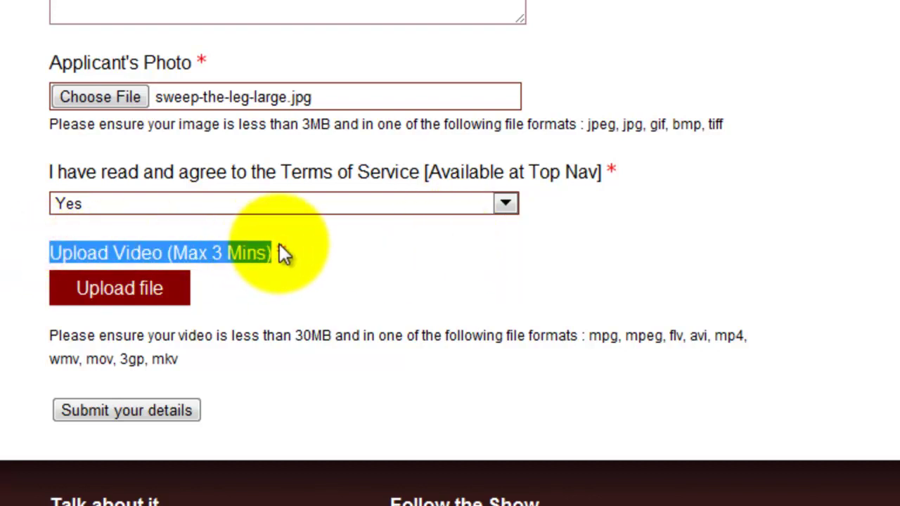
click(337, 274)
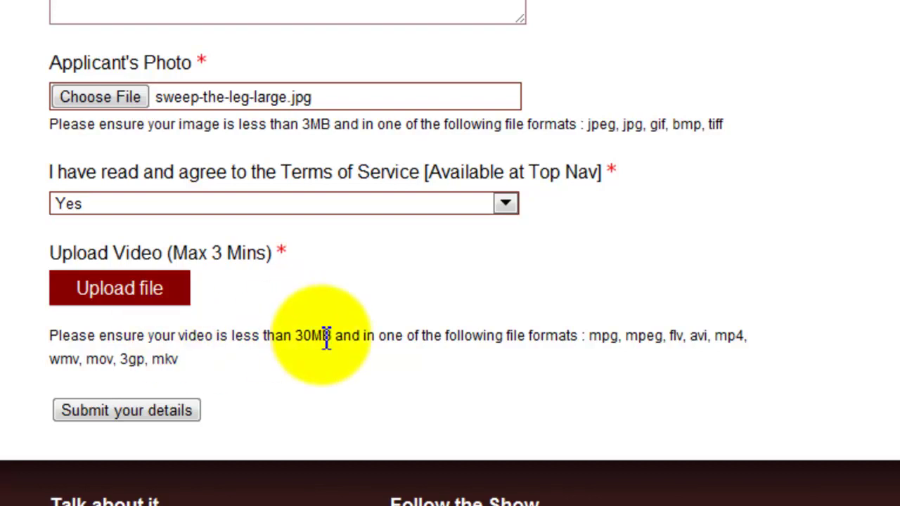
double_click(299, 336)
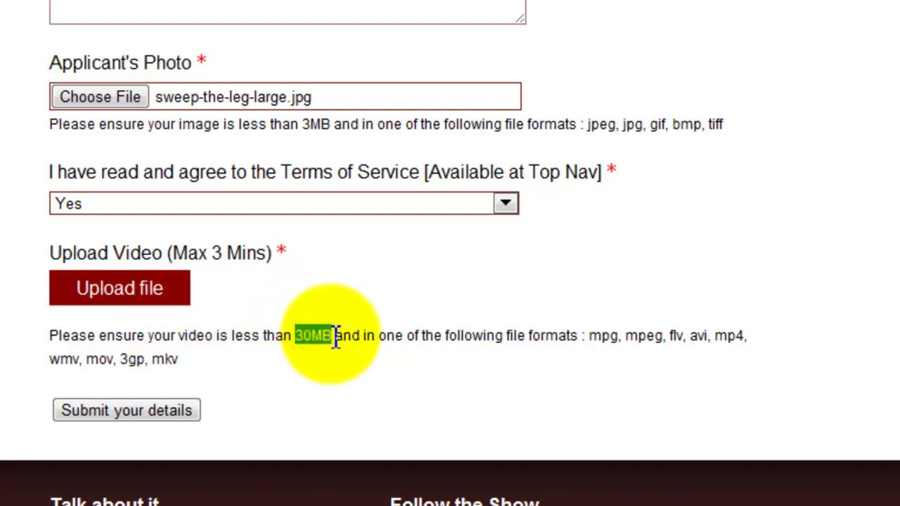
click(594, 336)
drag(594, 336, 673, 356)
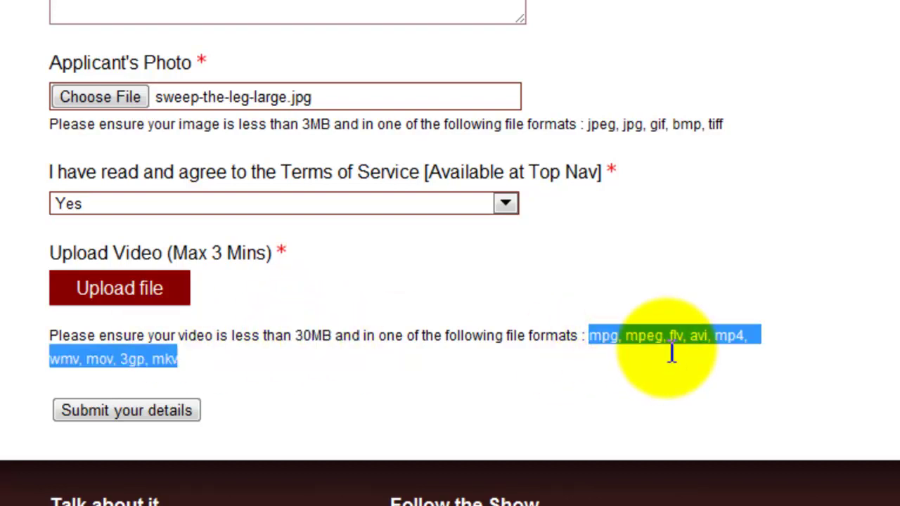
click(538, 291)
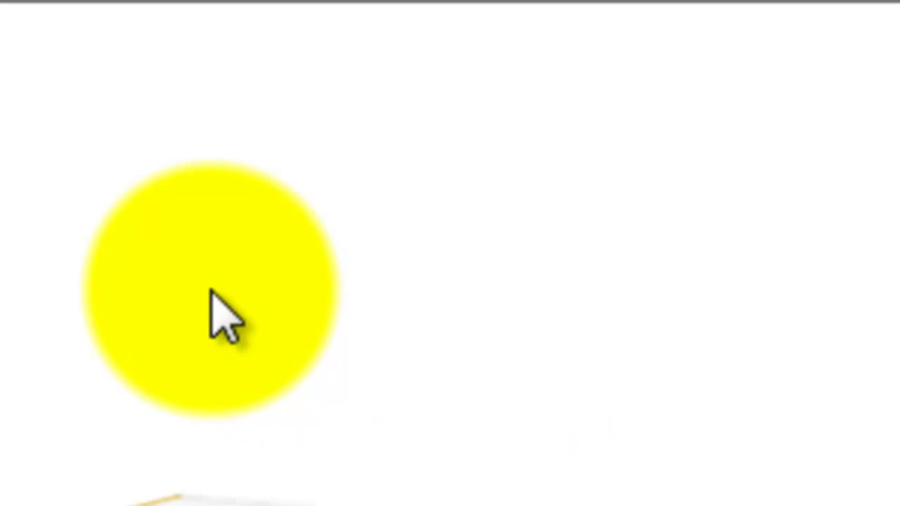
click(211, 291)
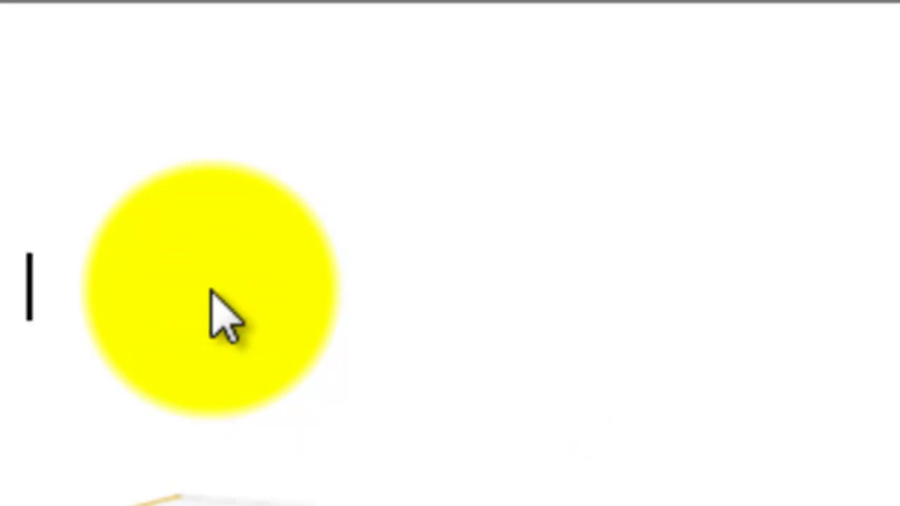
text(www.HowTo)
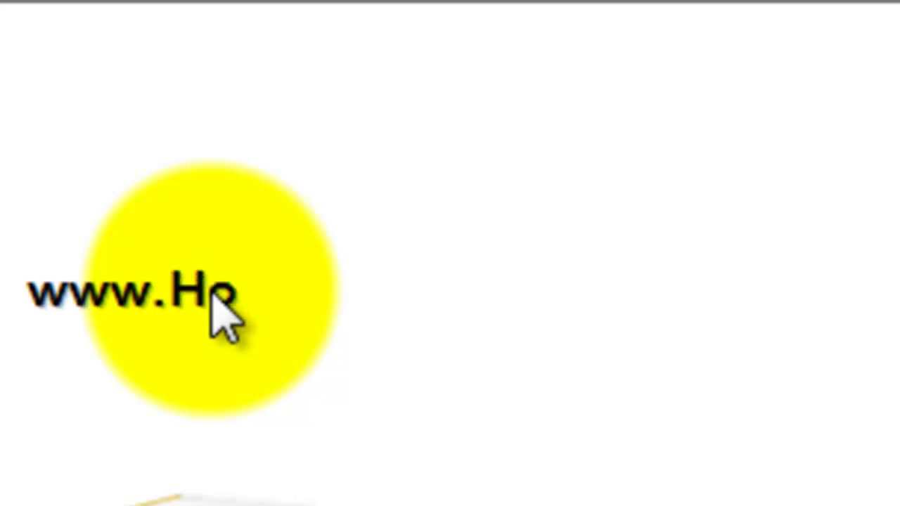
text(GetOnRealityTV)
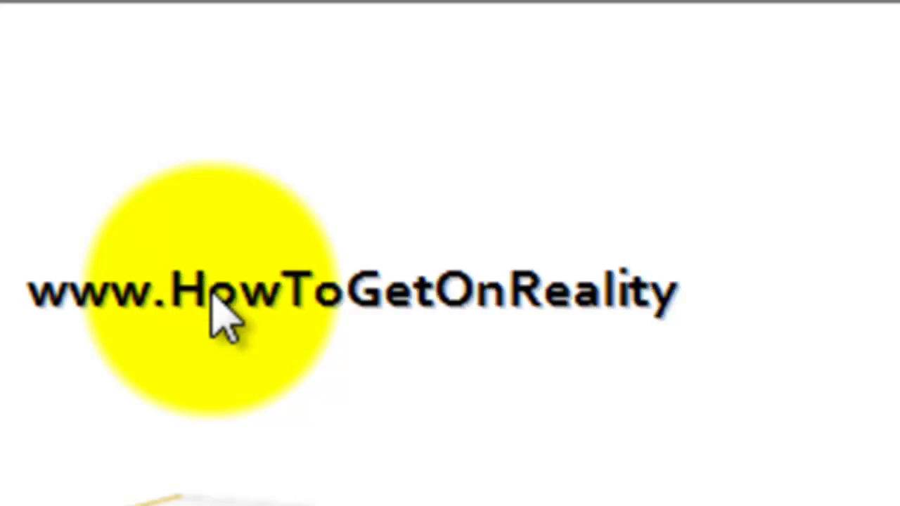